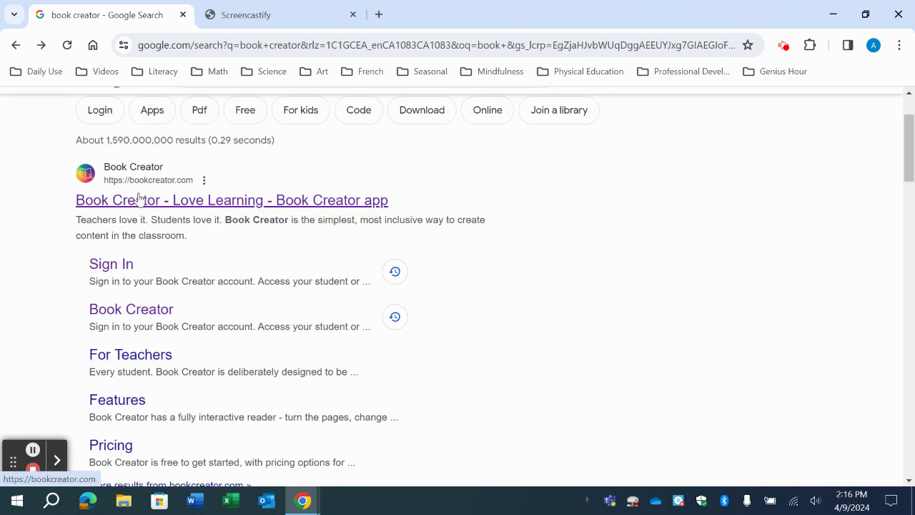
Open the Book Creator sign-in page, enter full screen and choose QR code as the student sign-in method
click(122, 266)
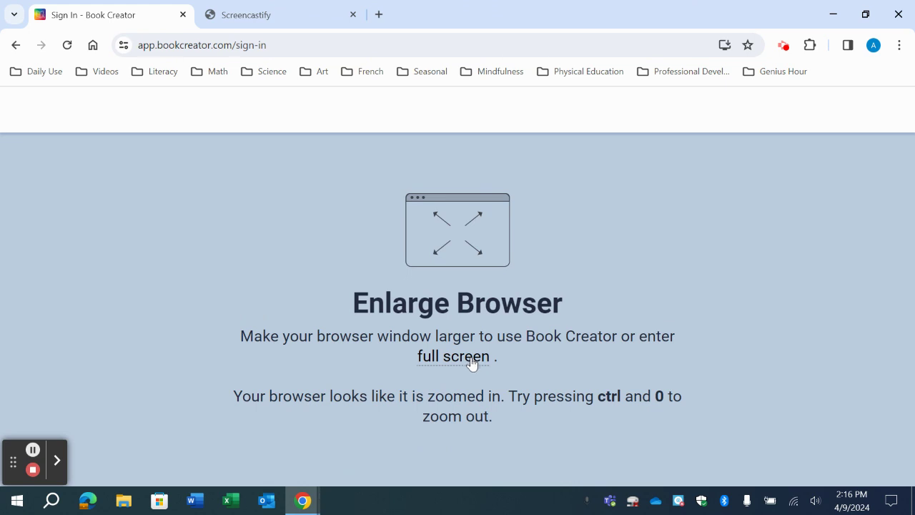
click(471, 365)
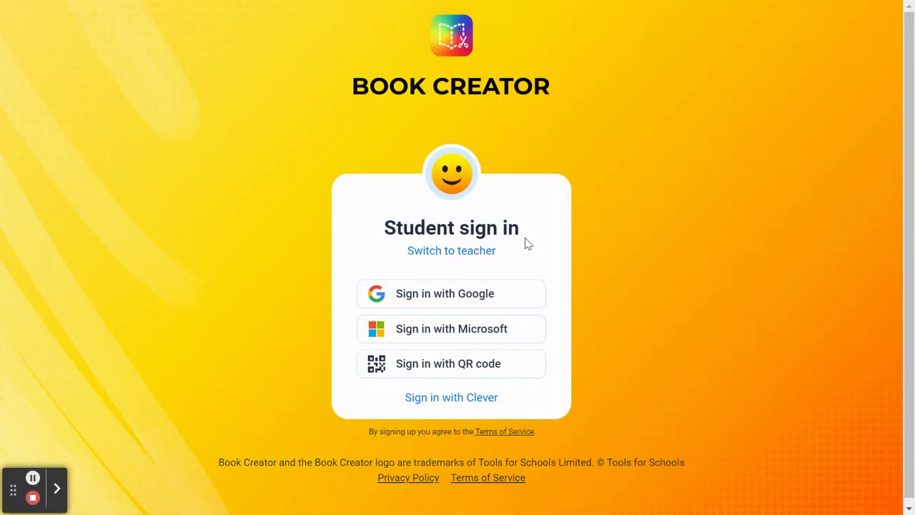
click(438, 372)
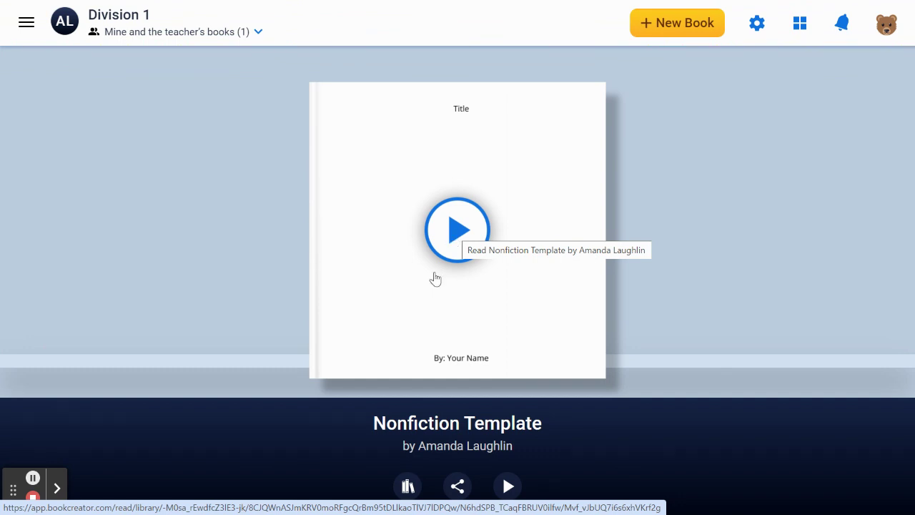
Copy the Nonfiction Template book into the Division 1 library
right_click(409, 497)
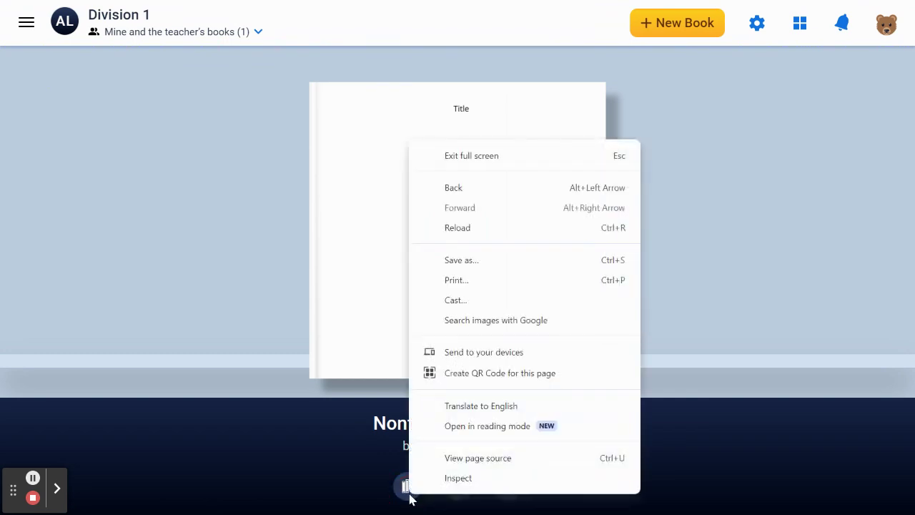
click(408, 491)
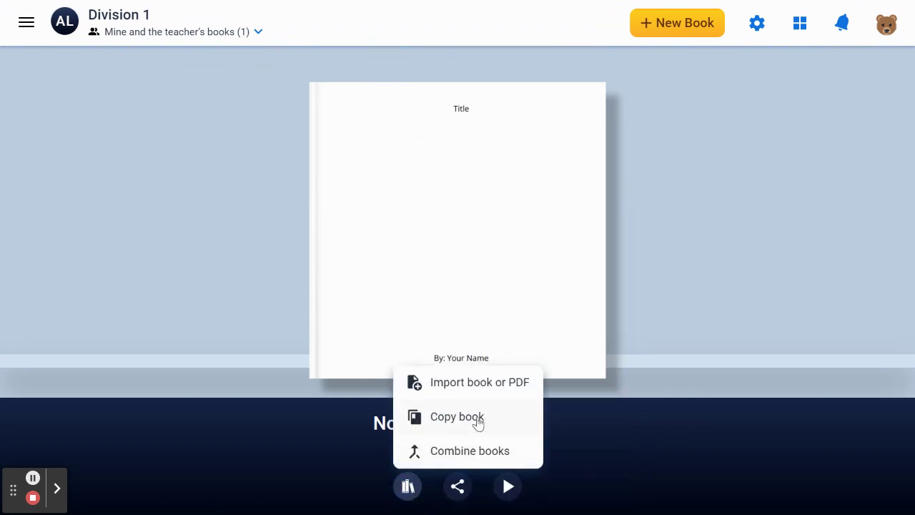
click(477, 420)
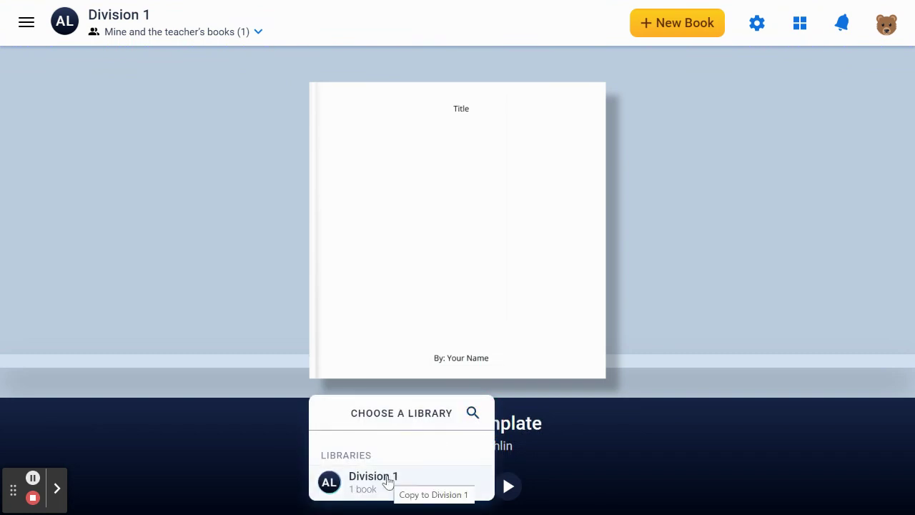
click(389, 482)
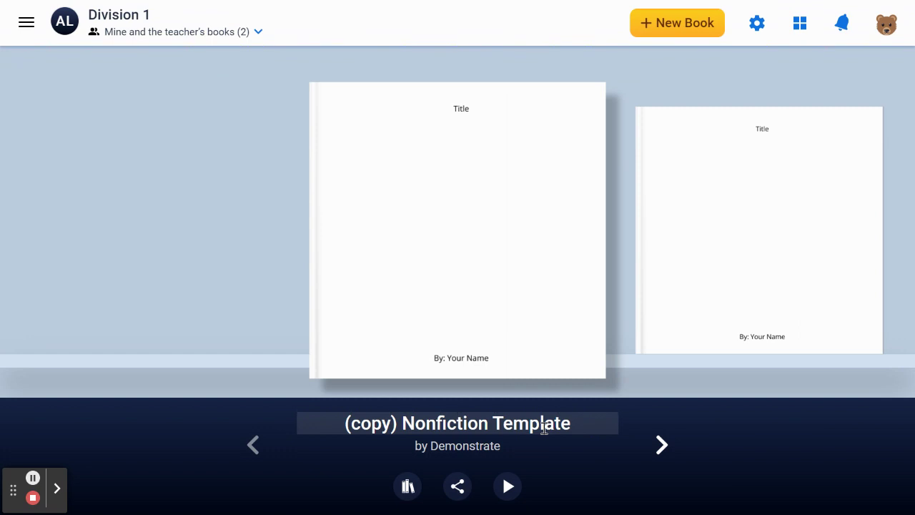
Rename the copied Nonfiction Template to "Chocolate Labs" and open that book for editing
click(572, 421)
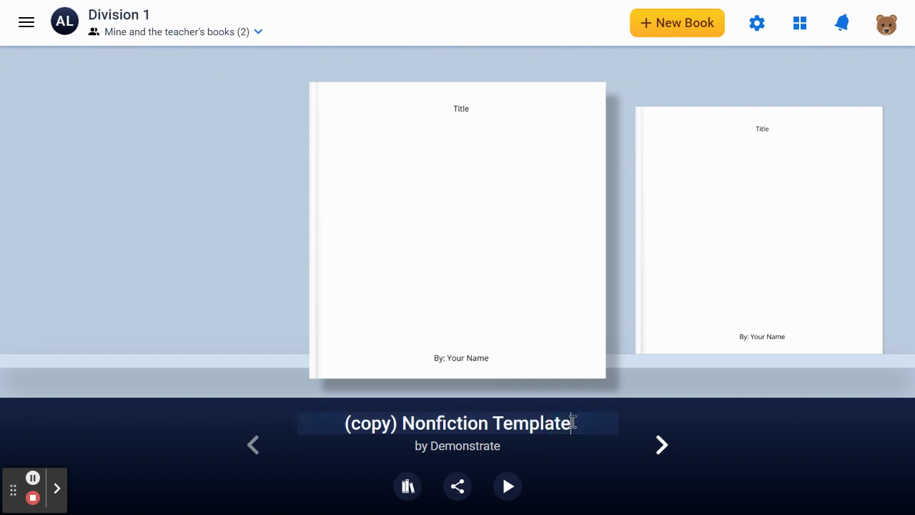
right_click(572, 422)
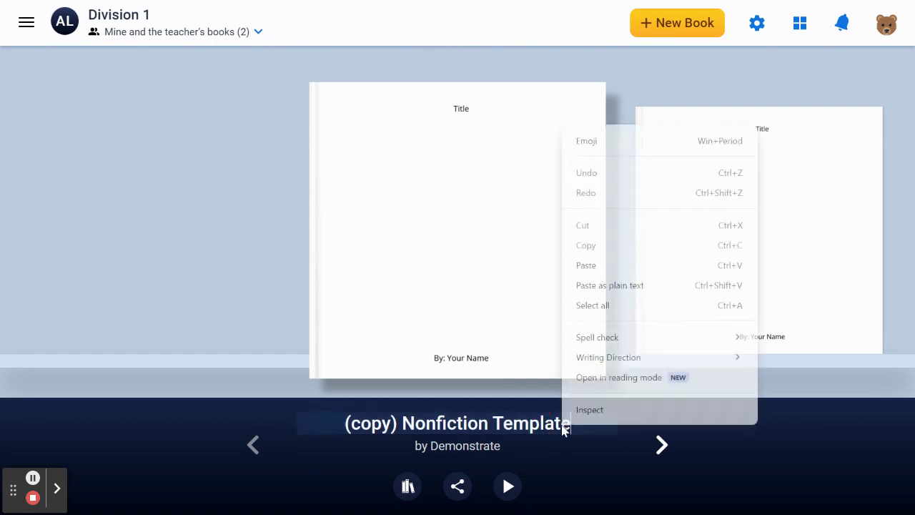
click(512, 426)
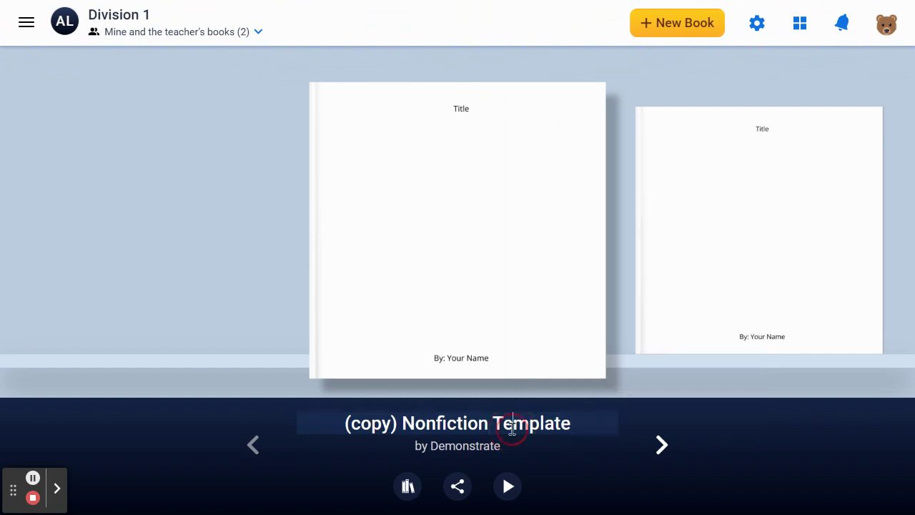
triple_click(566, 425)
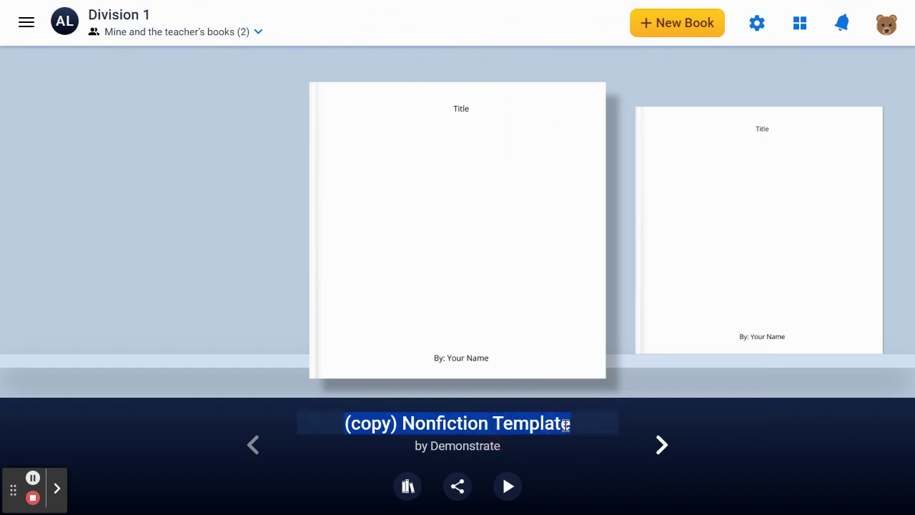
key(BackSpace)
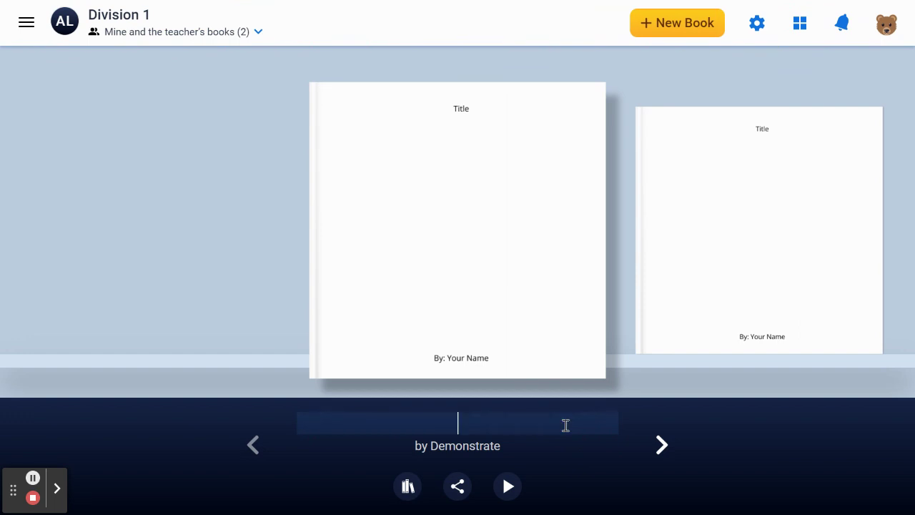
text(Ch)
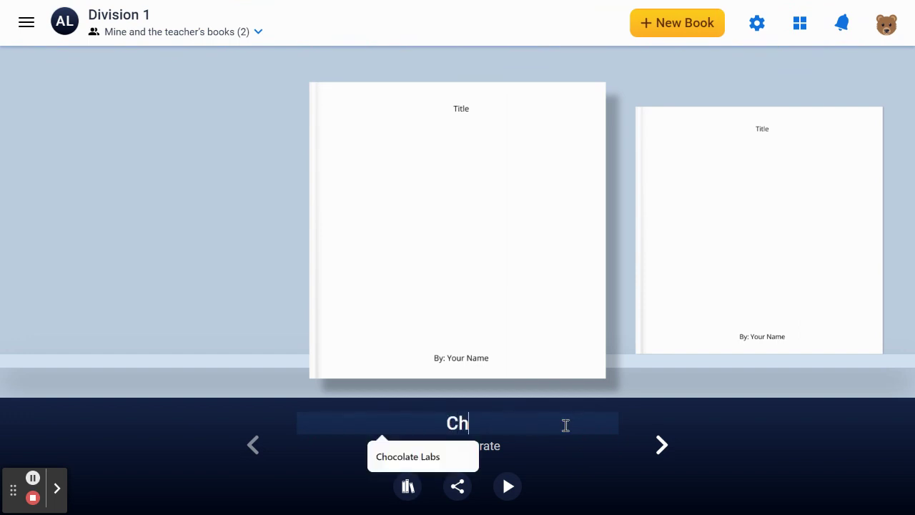
text(ocolate Labs)
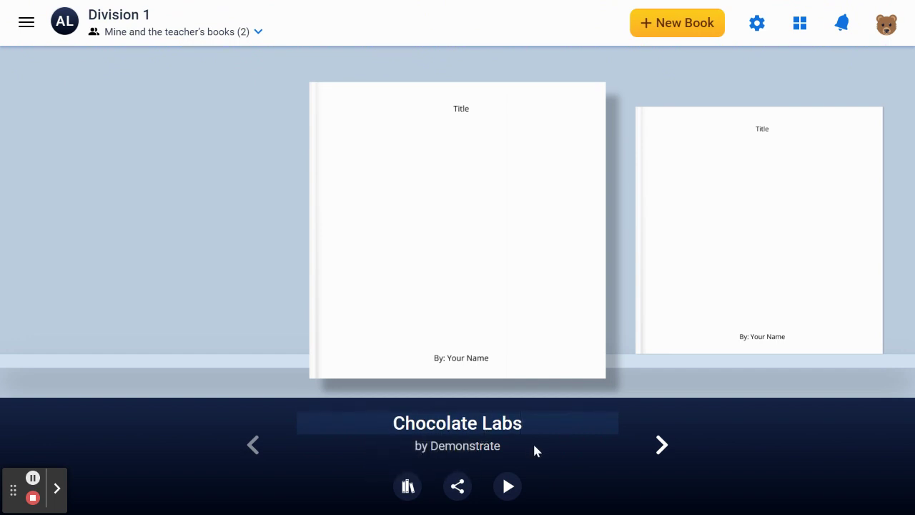
key(Escape)
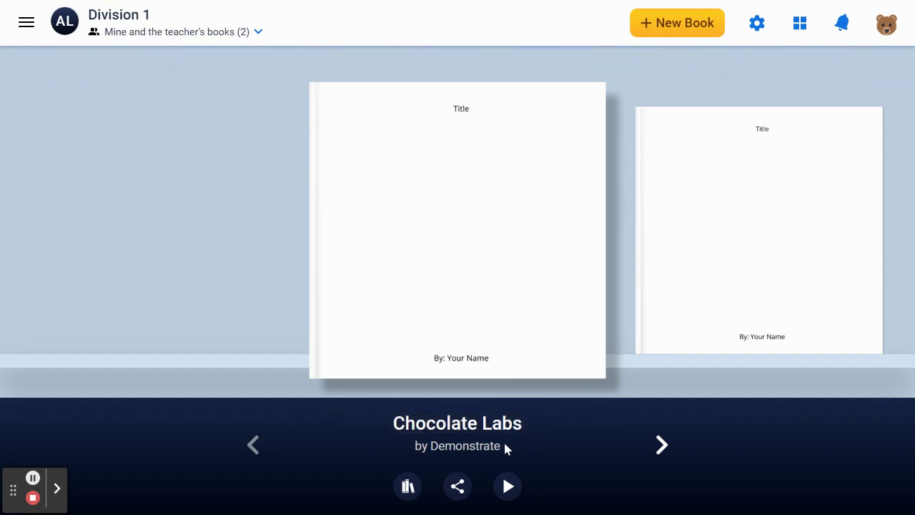
mouse_move(484, 182)
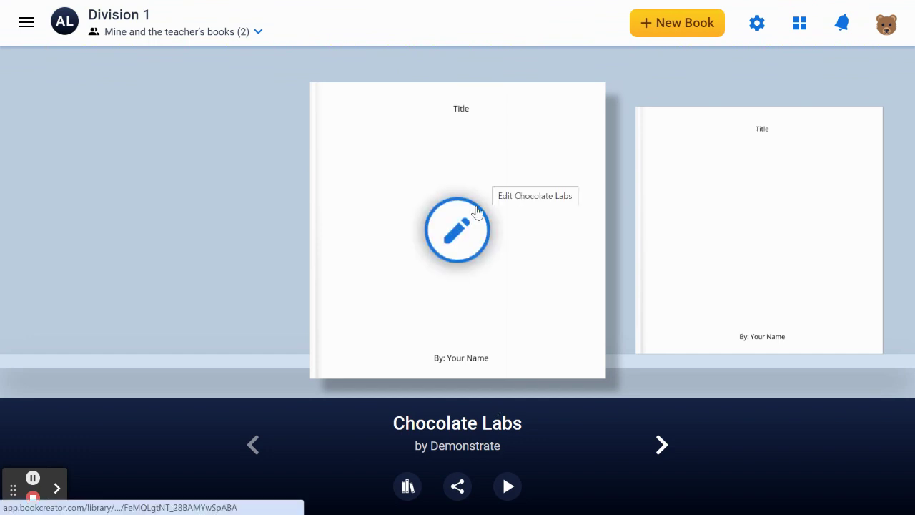
click(470, 246)
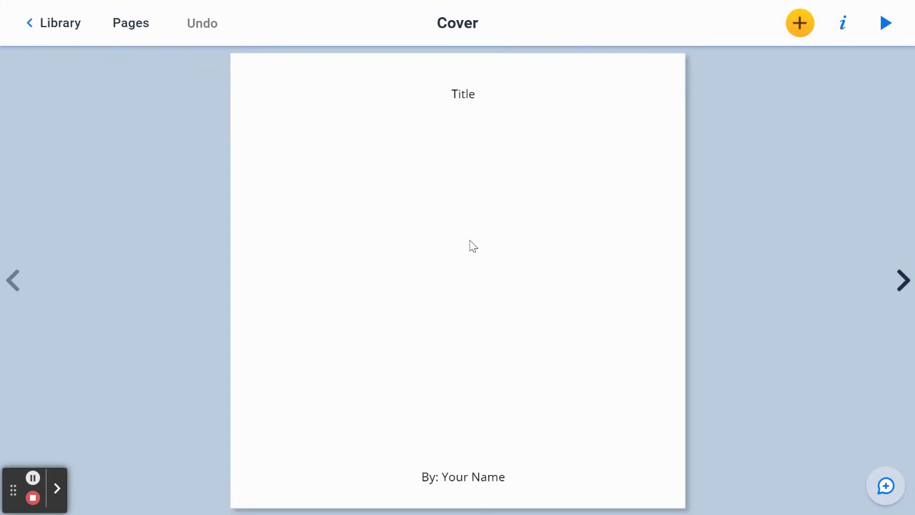
Look over the text editor of the cover's "Title" box and close it without changing the text
mouse_move(474, 22)
click(470, 96)
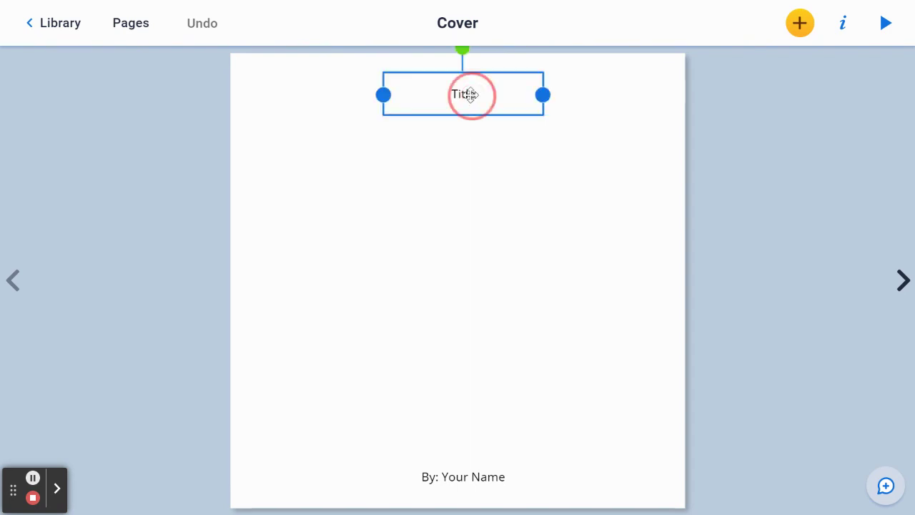
click(470, 95)
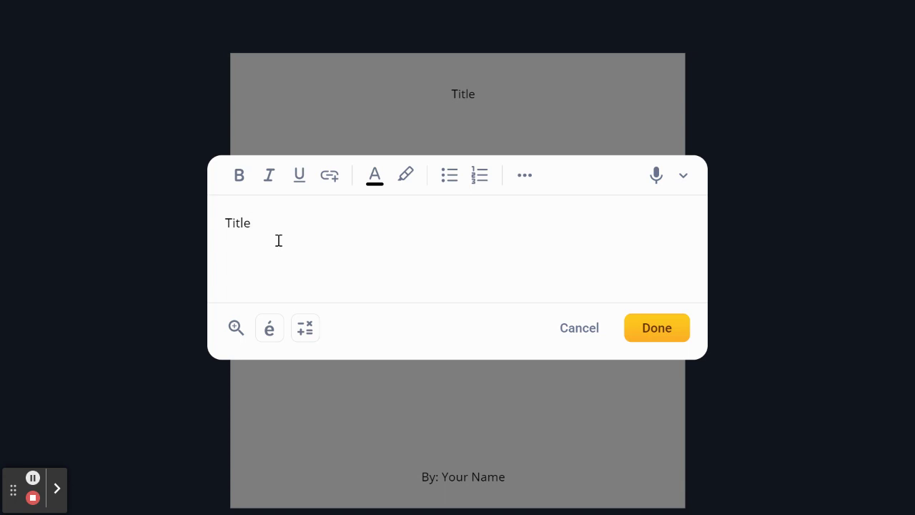
click(656, 329)
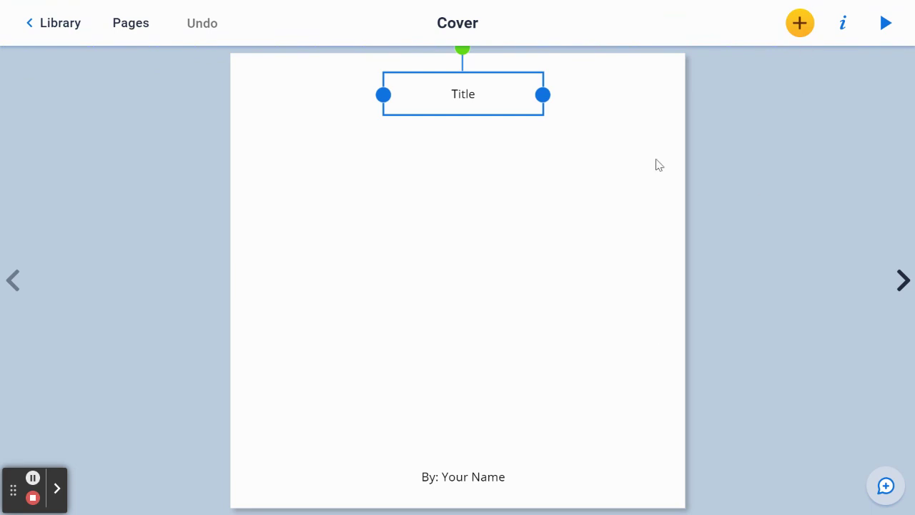
Look through the insertable media and shapes, the cover's page background options and the actions available for the title box
click(801, 30)
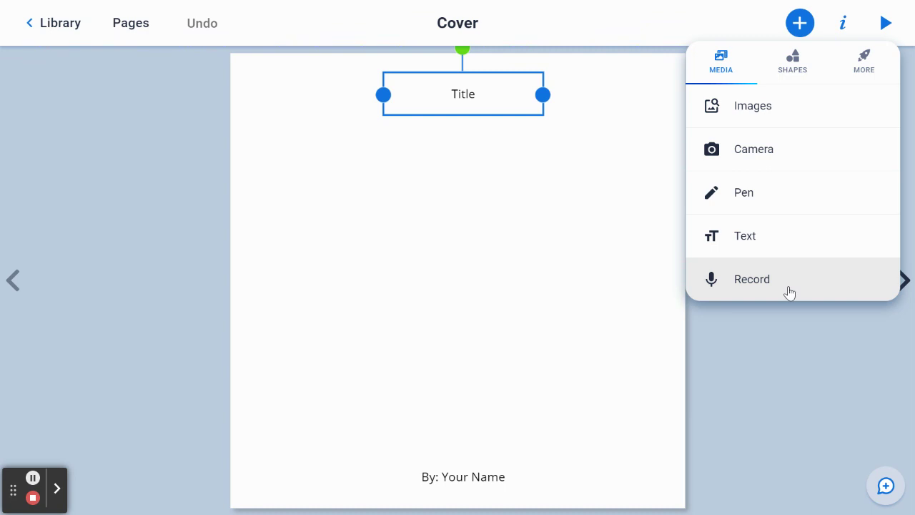
click(805, 76)
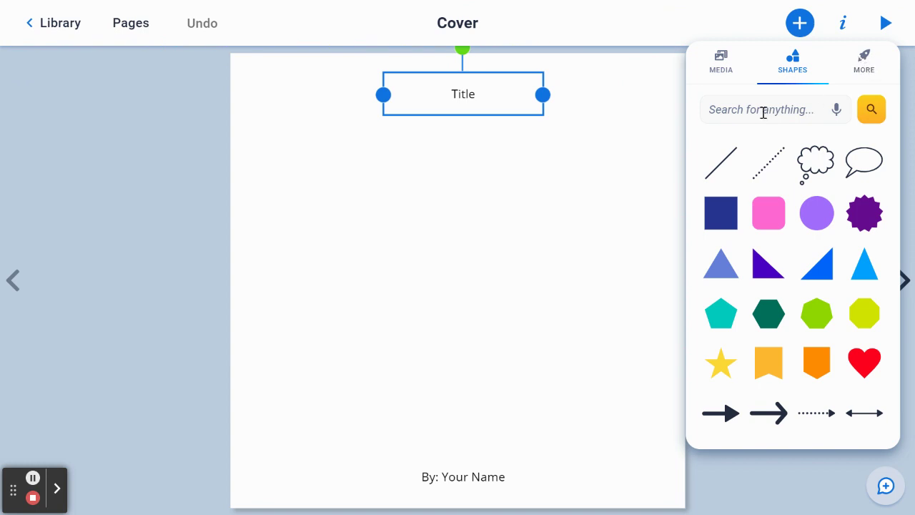
click(591, 289)
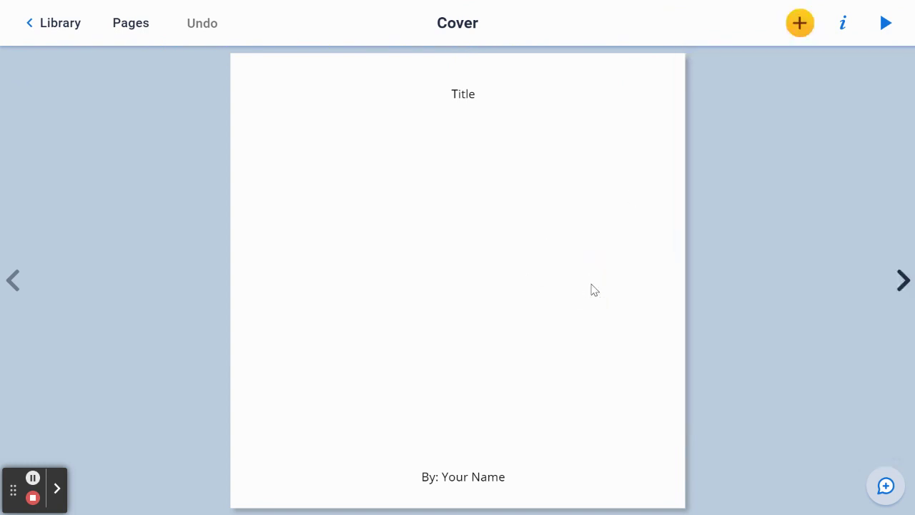
click(844, 26)
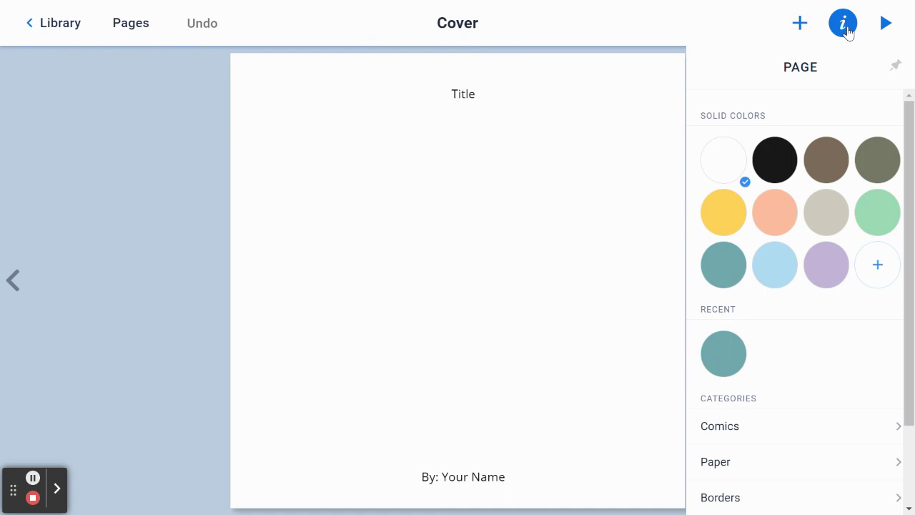
click(553, 207)
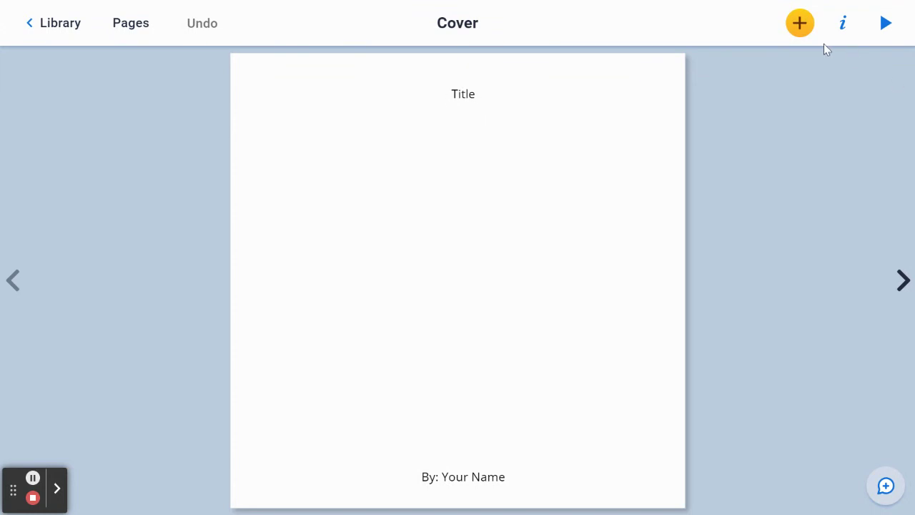
right_click(476, 100)
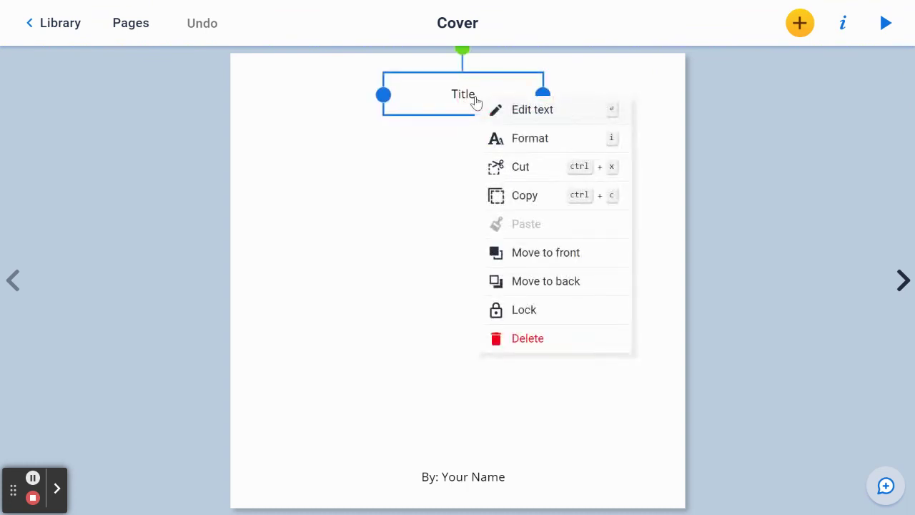
click(447, 153)
Set the font size of the cover's "Title" text to 40
click(462, 100)
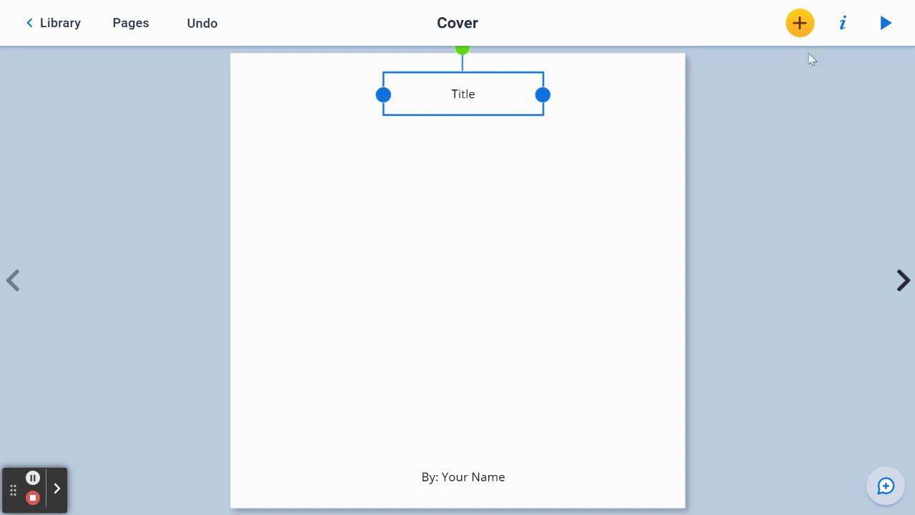
click(844, 35)
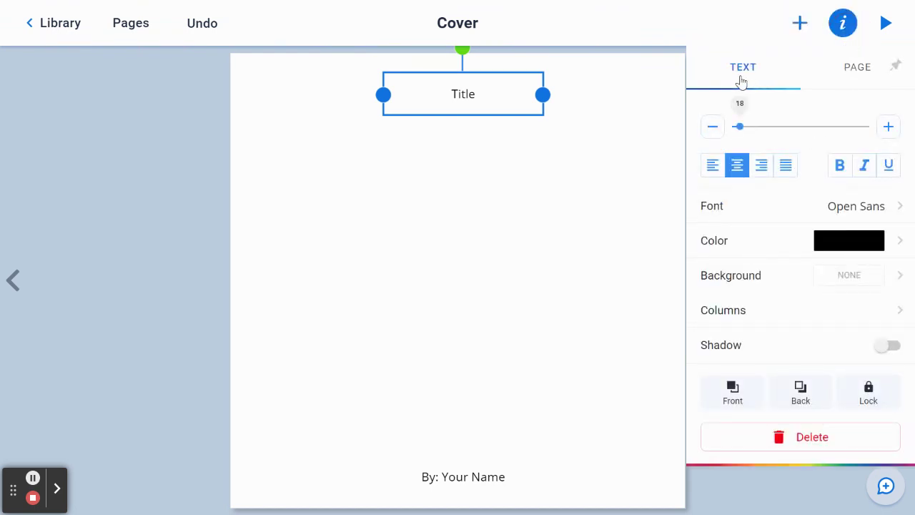
click(872, 81)
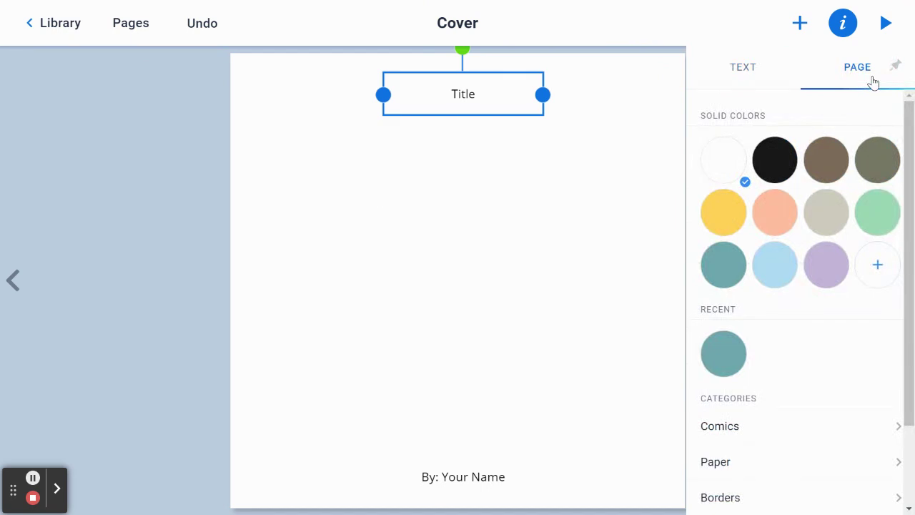
click(755, 78)
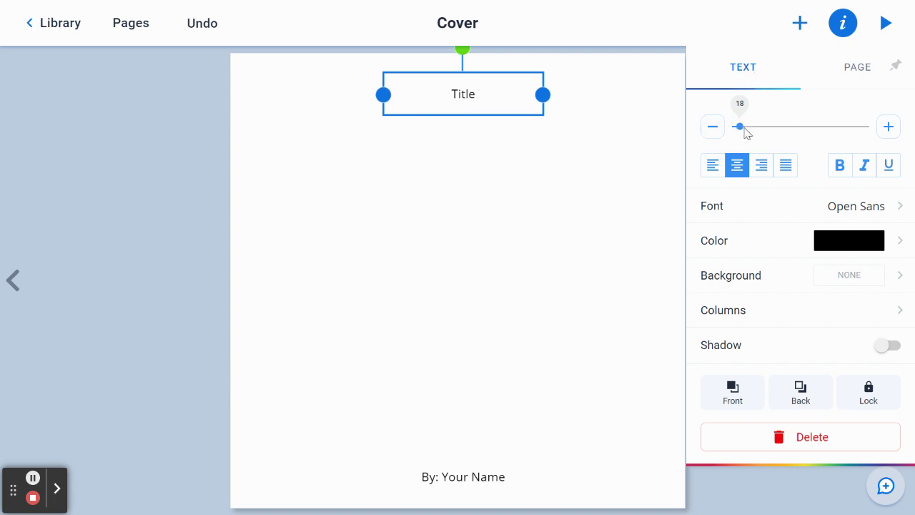
click(885, 127)
click(885, 127)
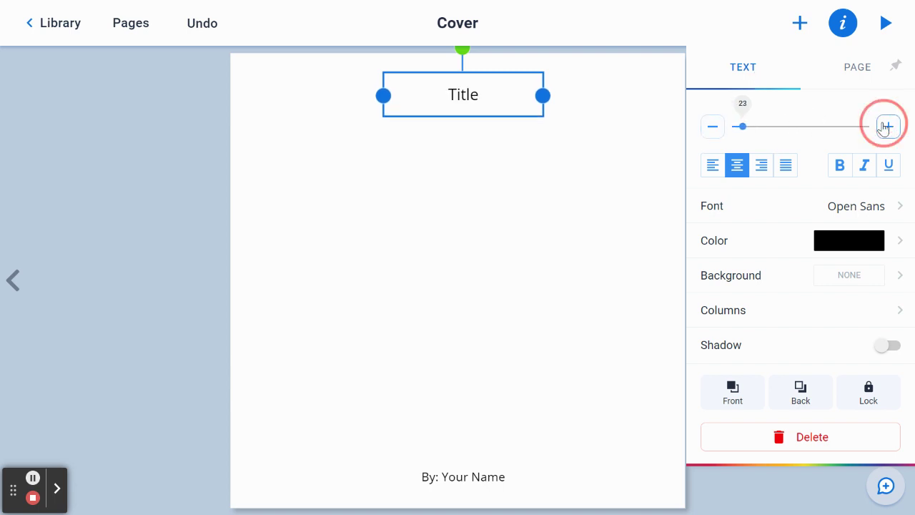
click(885, 126)
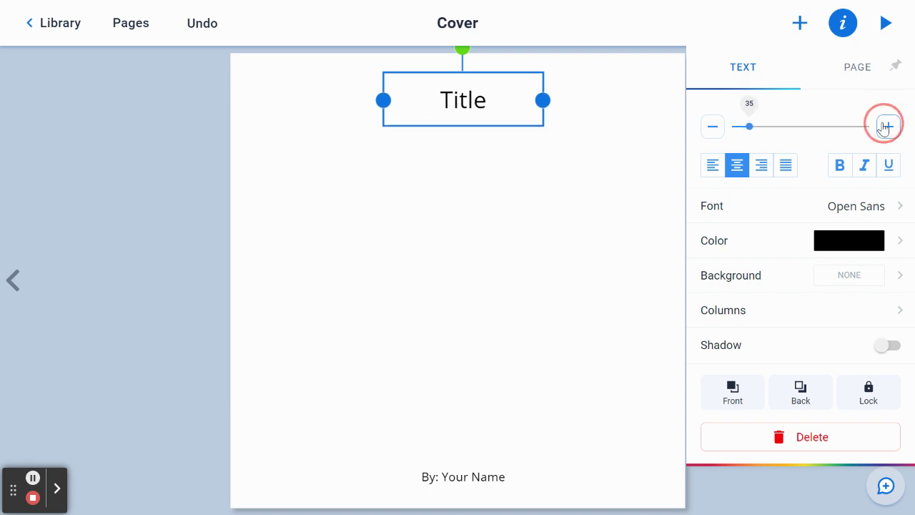
click(885, 127)
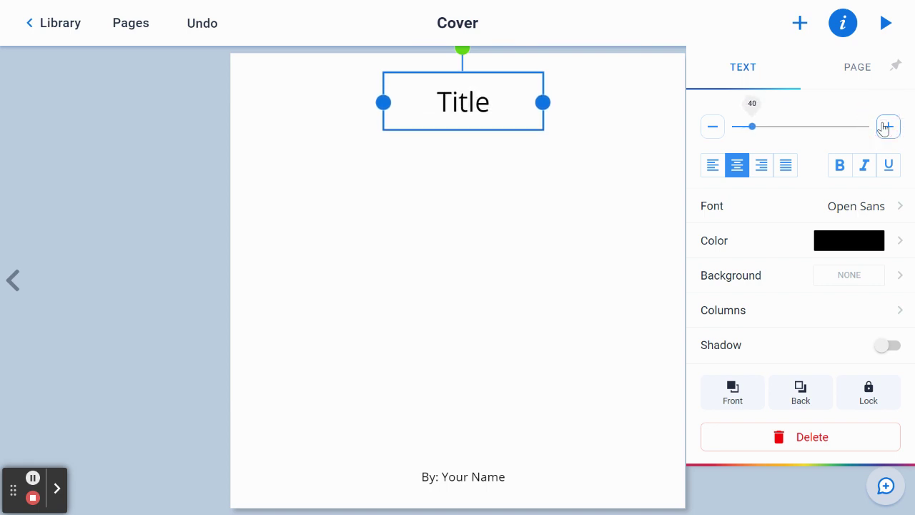
Make the cover's "Title" text bold and try left and right alignment before centering it again
click(842, 165)
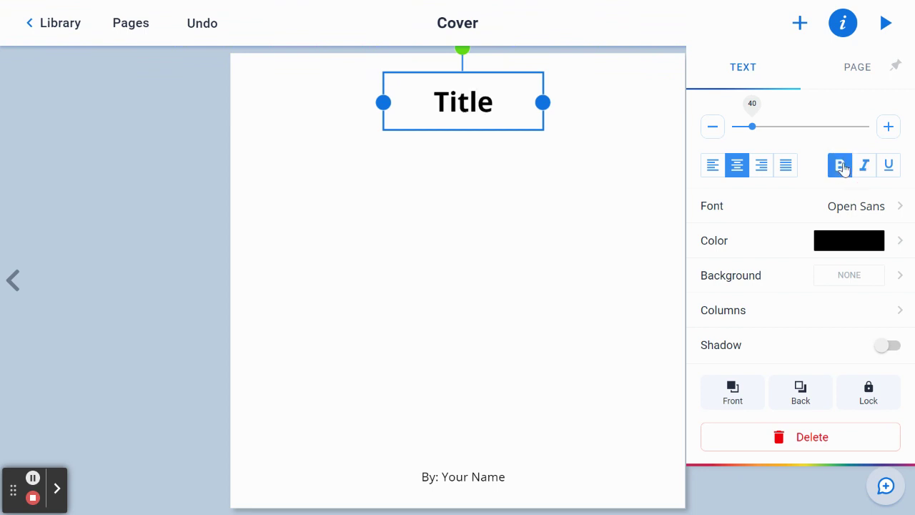
click(714, 175)
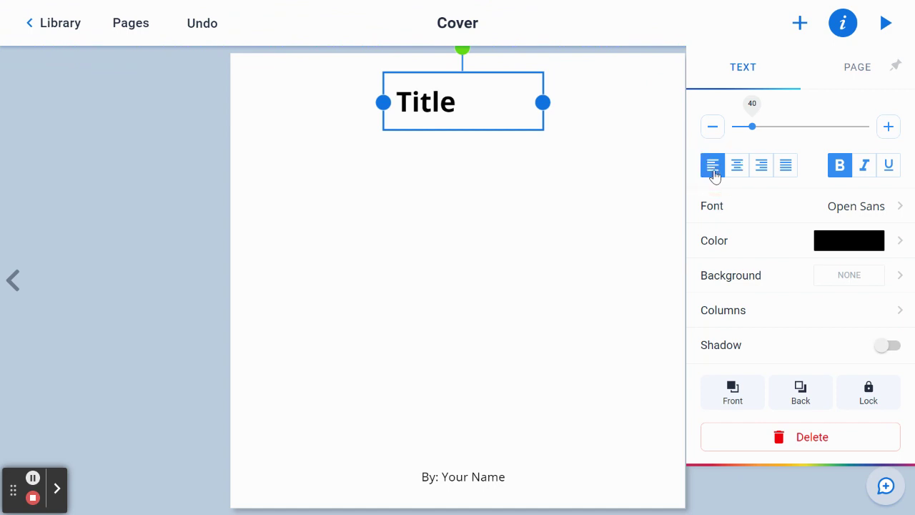
click(759, 169)
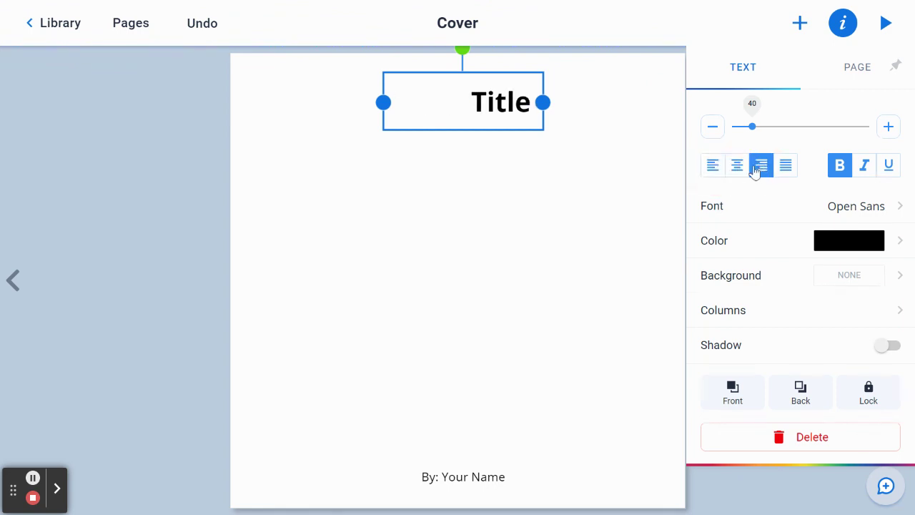
click(739, 167)
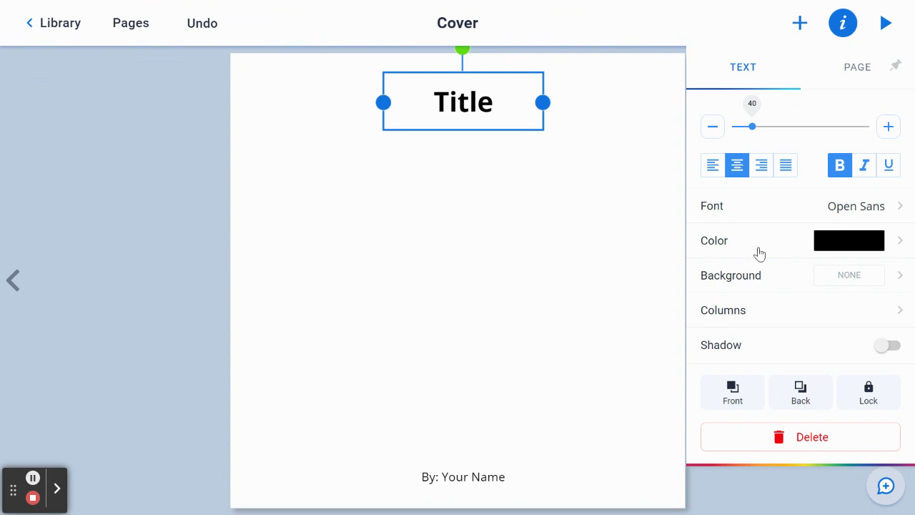
Try the Comfortaa font on the cover's "Title" text, then set its font to Libre Baskerville
click(856, 211)
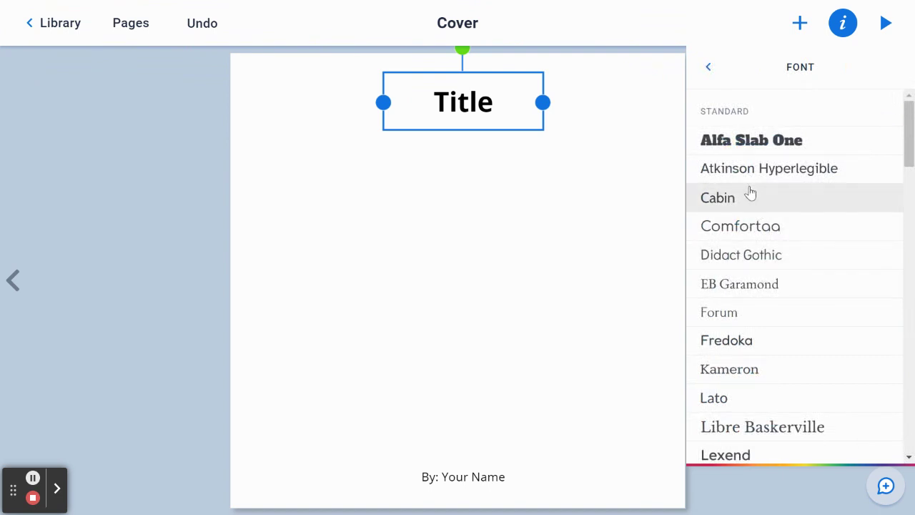
click(748, 230)
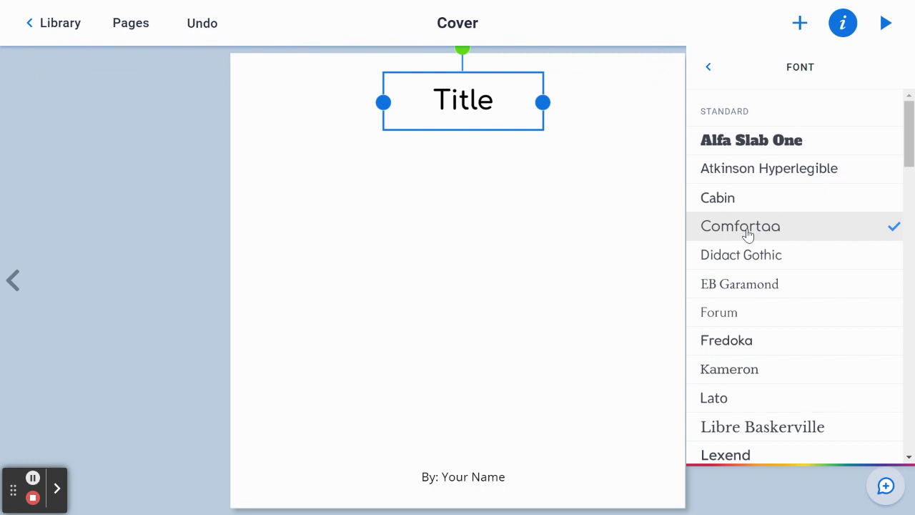
click(768, 436)
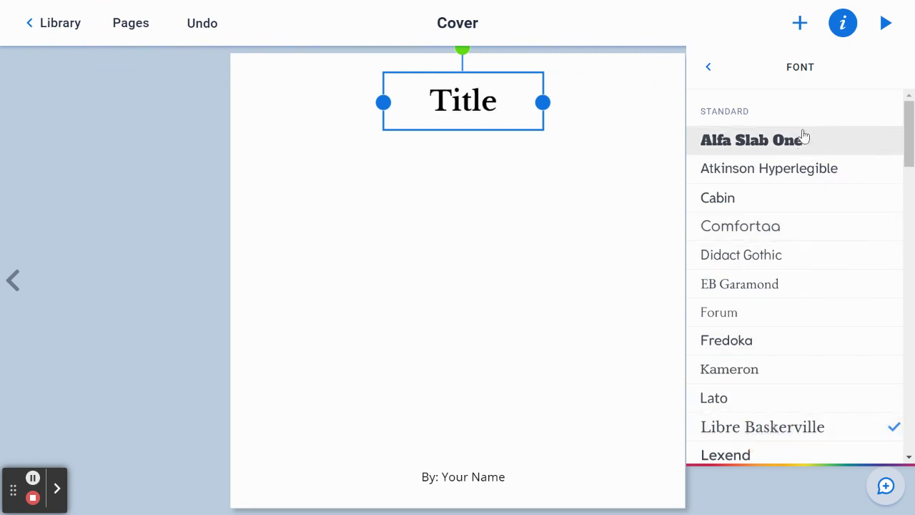
click(712, 75)
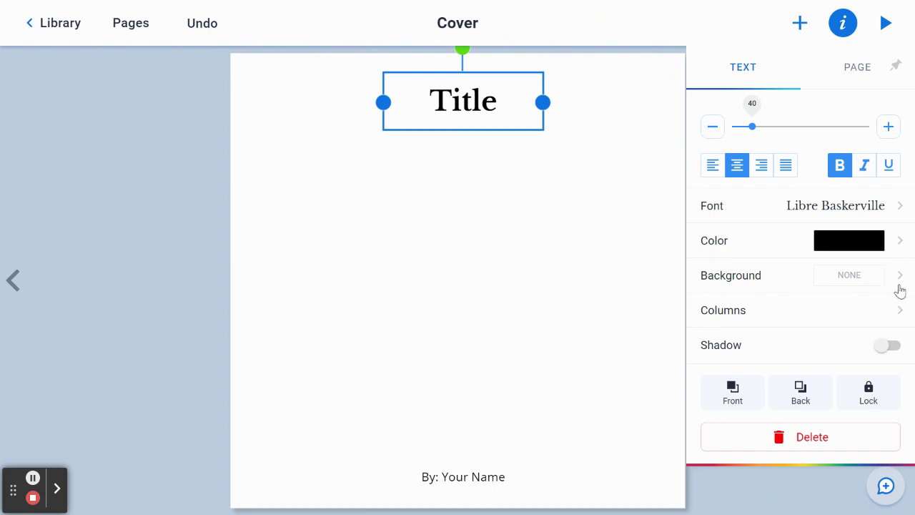
Look at the column layouts for the "Title" box without choosing one, and turn on its shadow
click(900, 310)
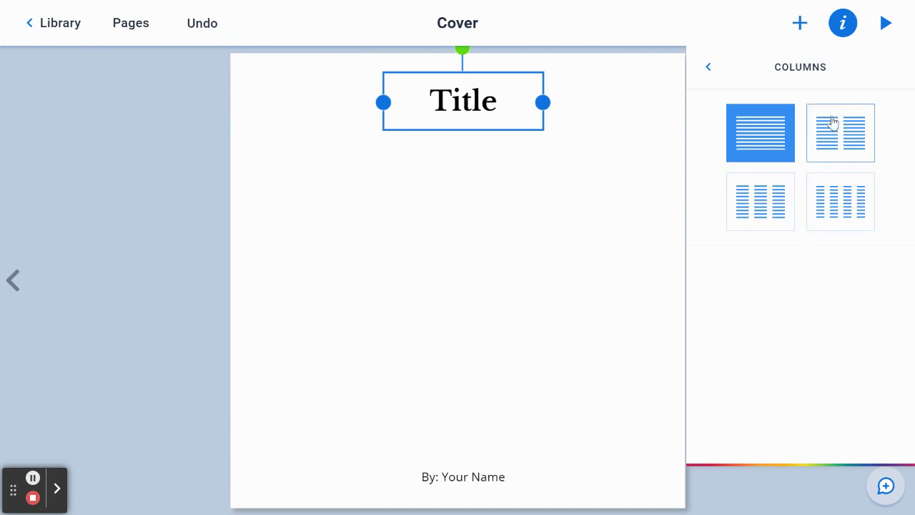
click(712, 69)
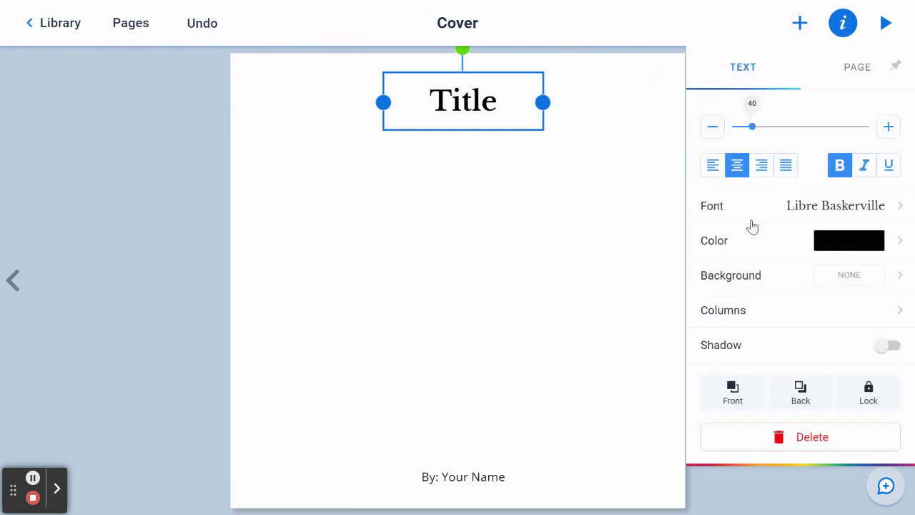
click(884, 351)
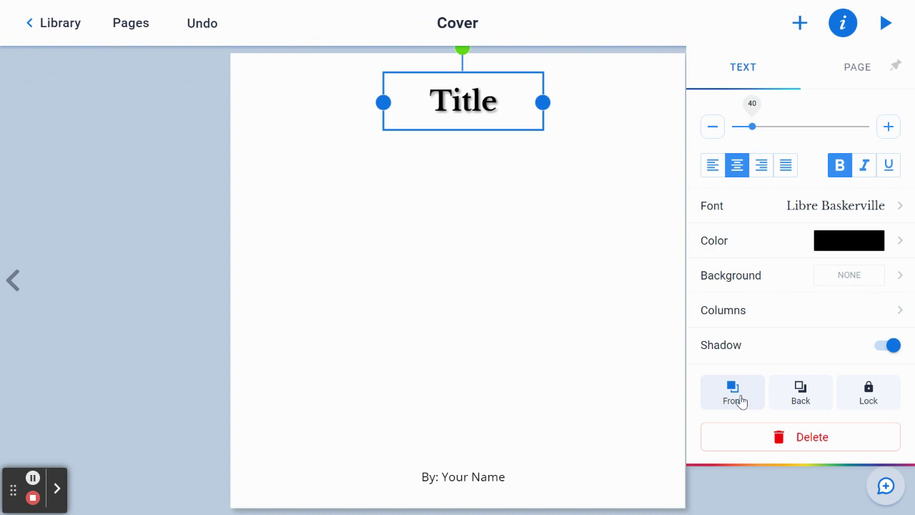
Set the cover page's background to the solid peach color
right_click(855, 72)
click(854, 71)
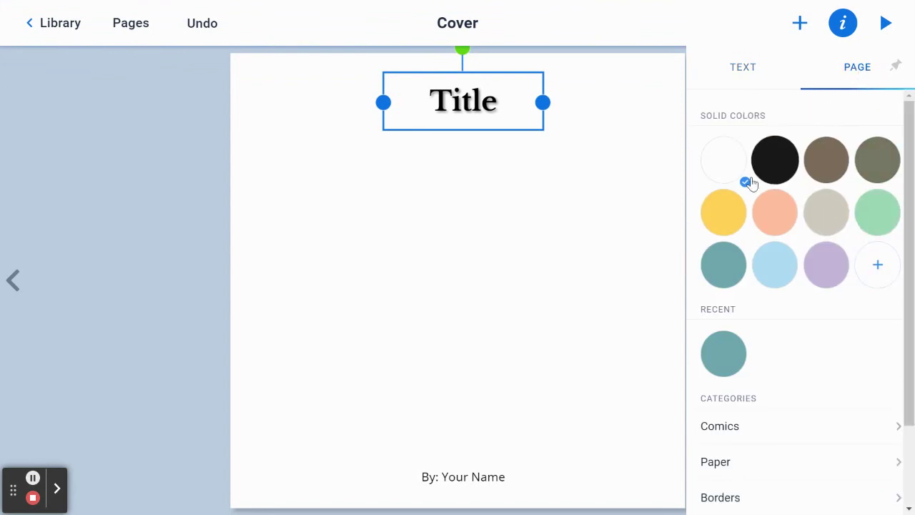
click(770, 215)
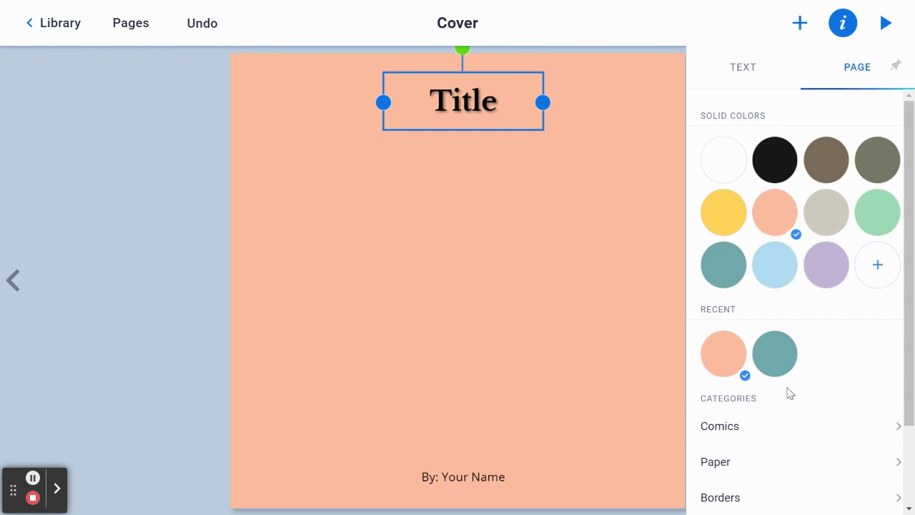
Browse the Comics and Paper page backgrounds and the other background categories, and close the options without applying any
scroll(787, 391, down, 1)
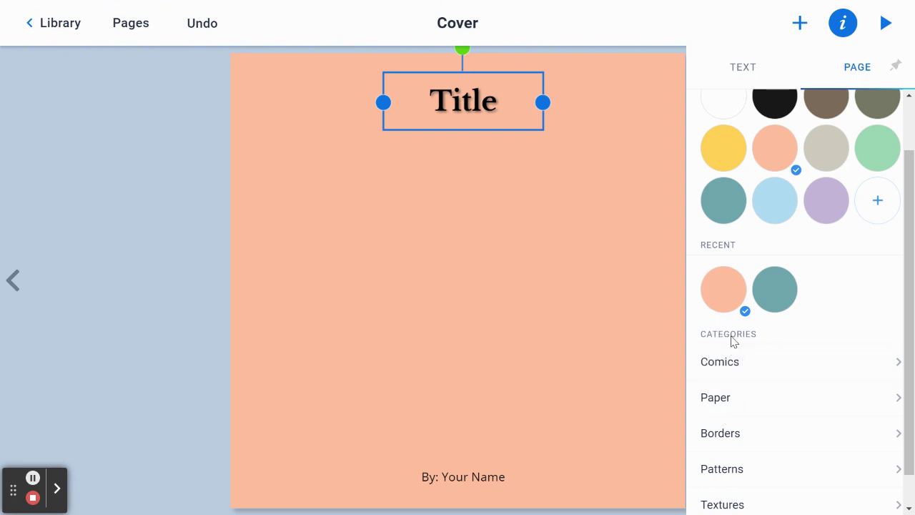
click(870, 370)
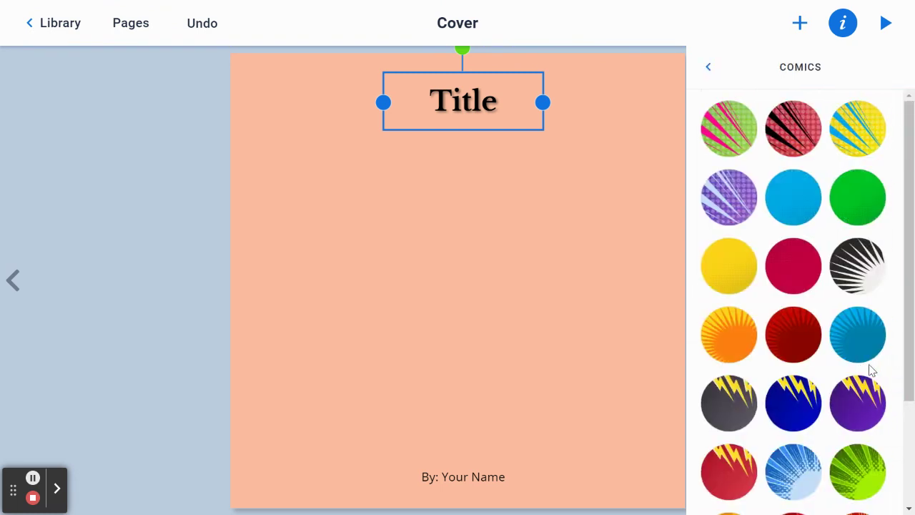
click(708, 65)
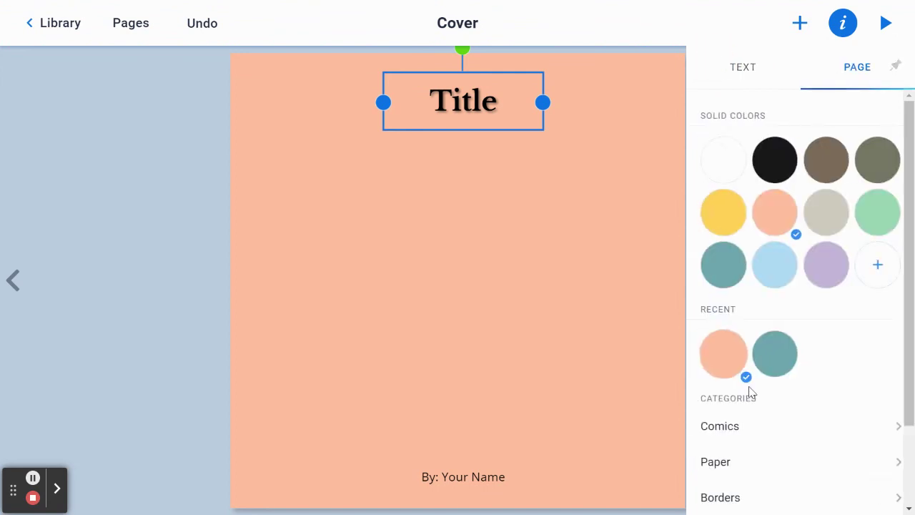
click(837, 472)
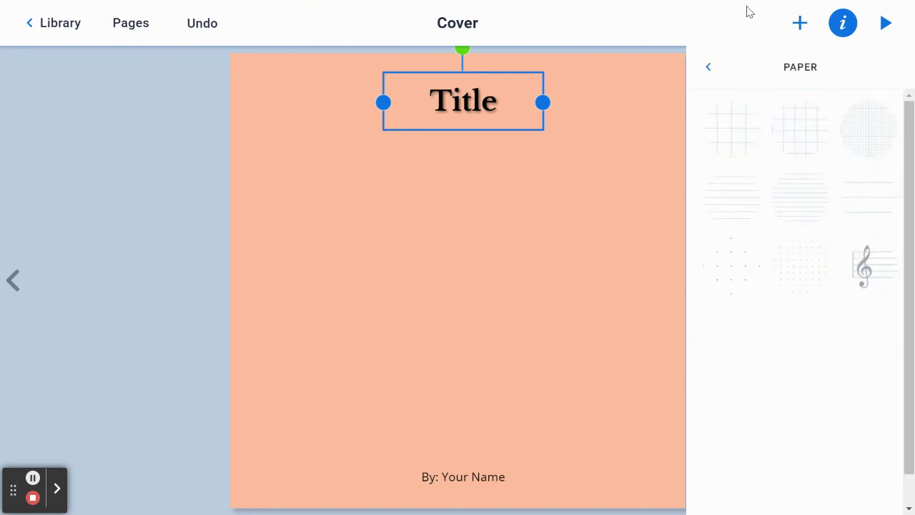
click(709, 68)
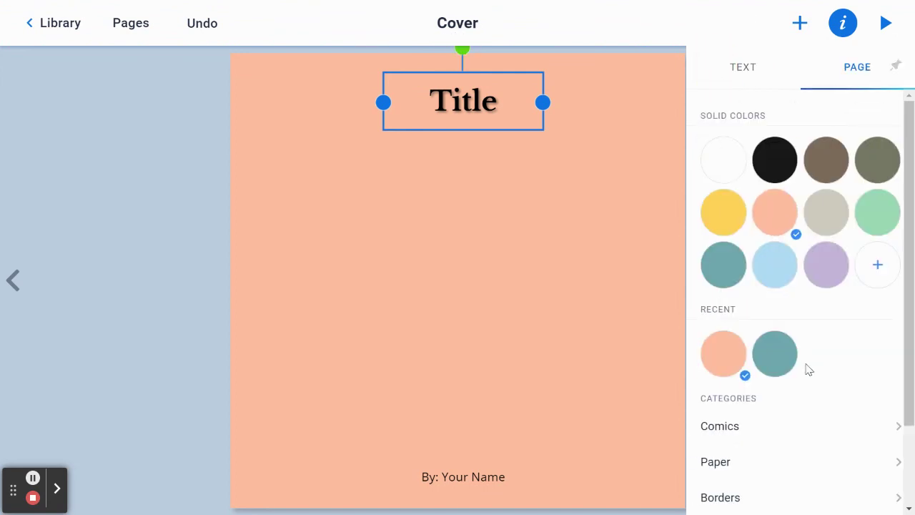
scroll(806, 370, down, 2)
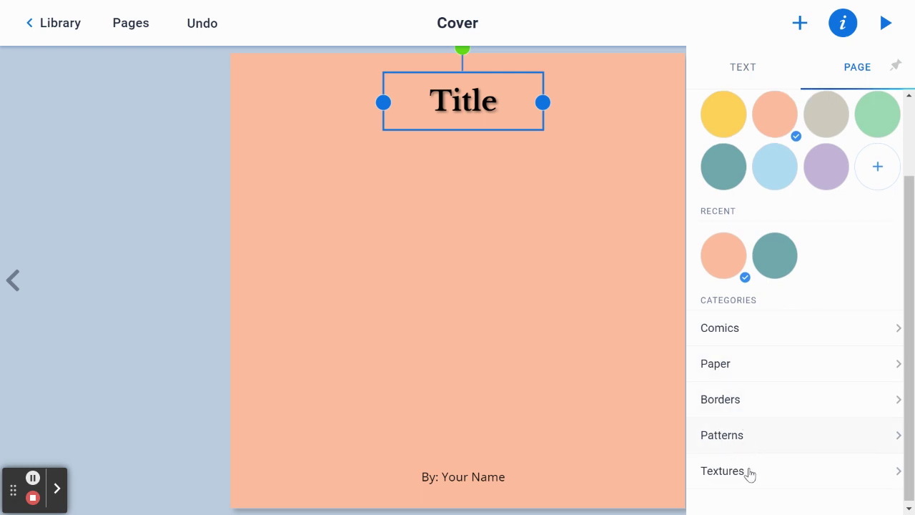
scroll(753, 474, down, 1)
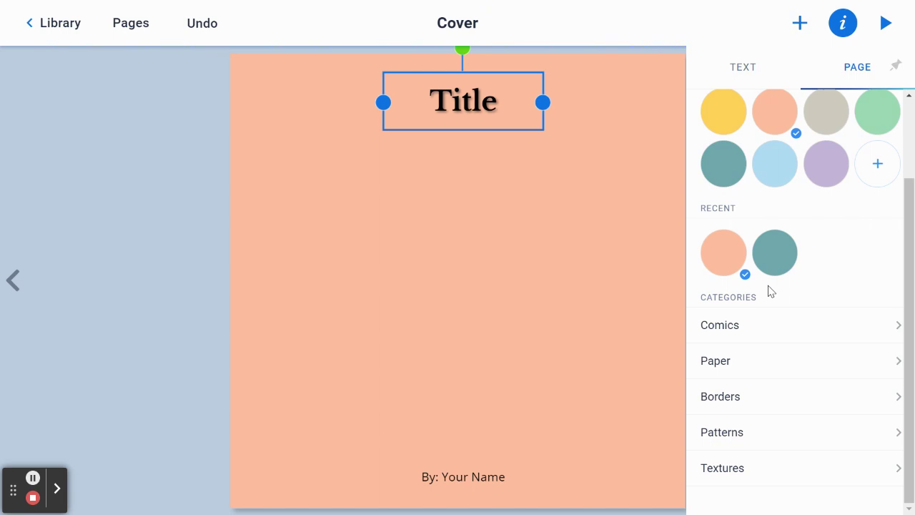
click(553, 273)
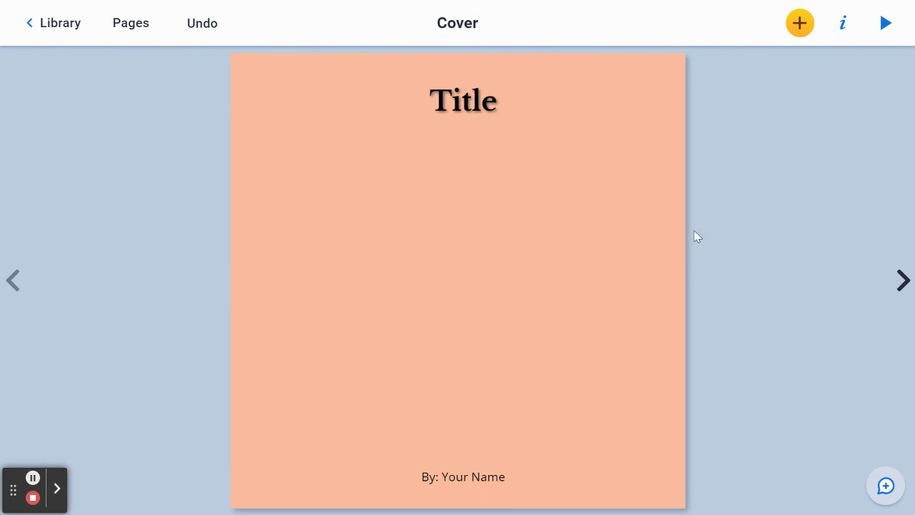
Go to the Table of Contents page, view its entries in the text editor and close it without changing them
click(902, 281)
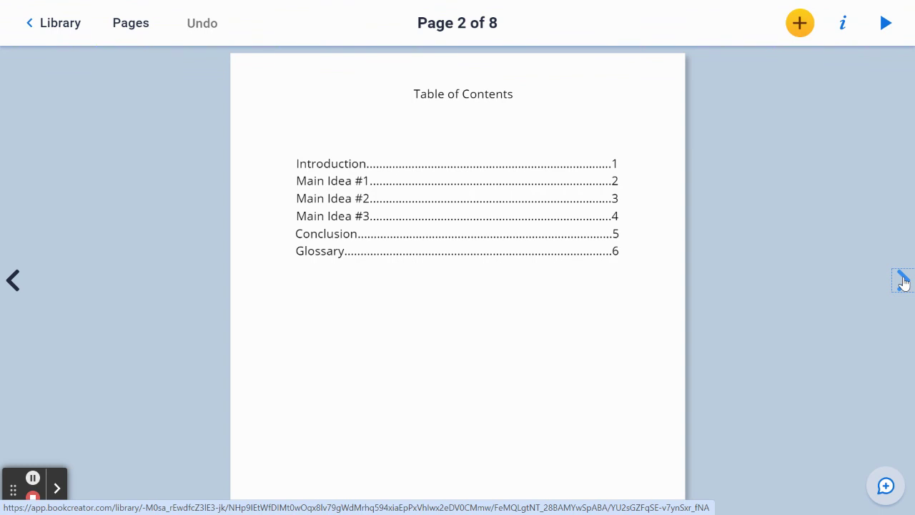
click(490, 199)
click(489, 199)
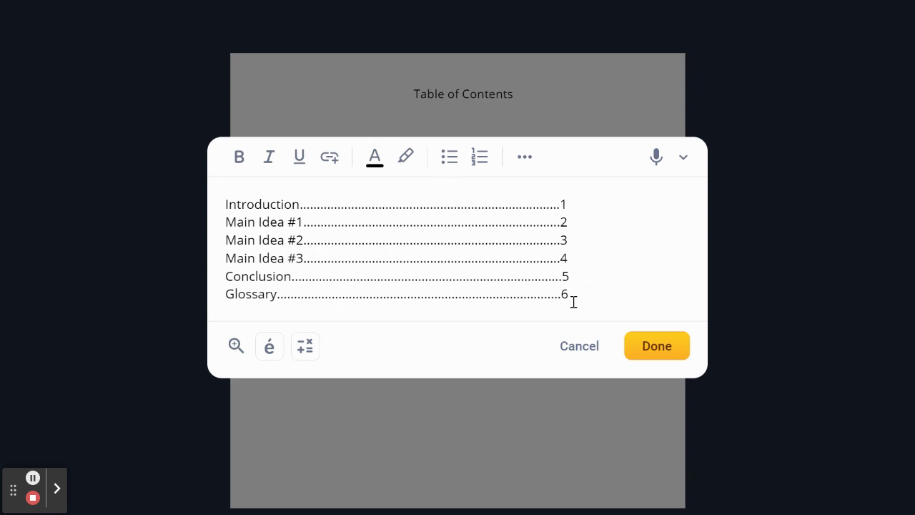
click(653, 357)
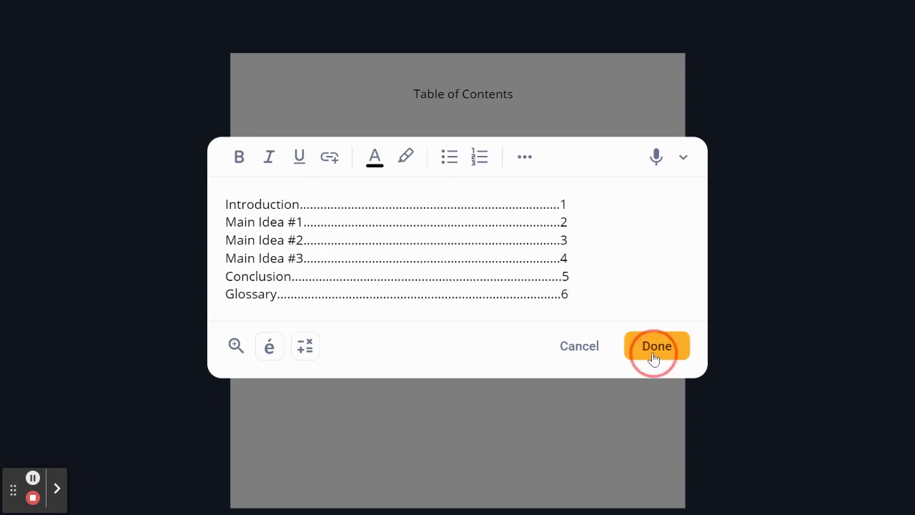
click(794, 318)
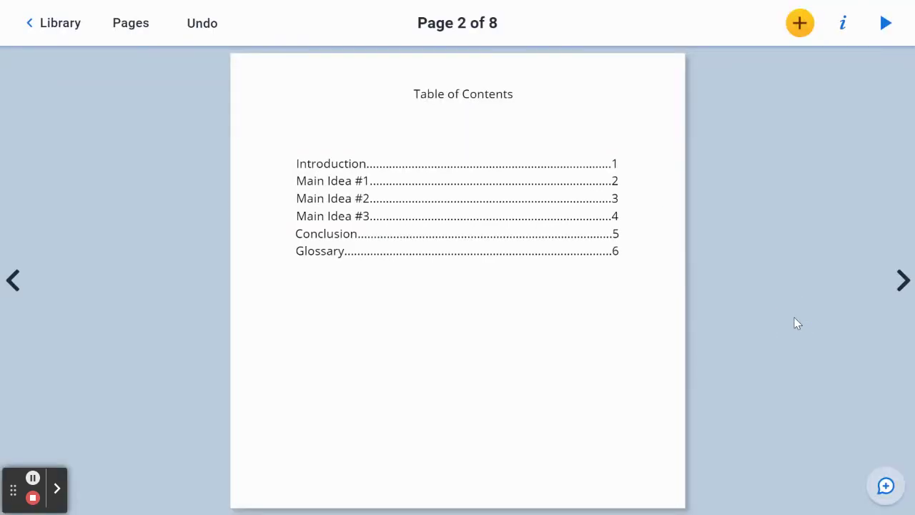
Look through the pages from Introduction to Glossary, and return to the Main Idea #2 page
click(902, 281)
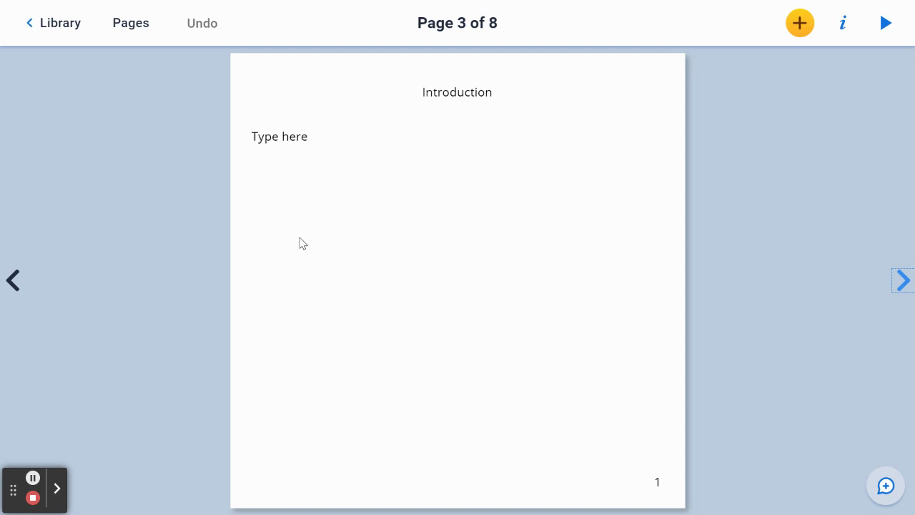
click(902, 280)
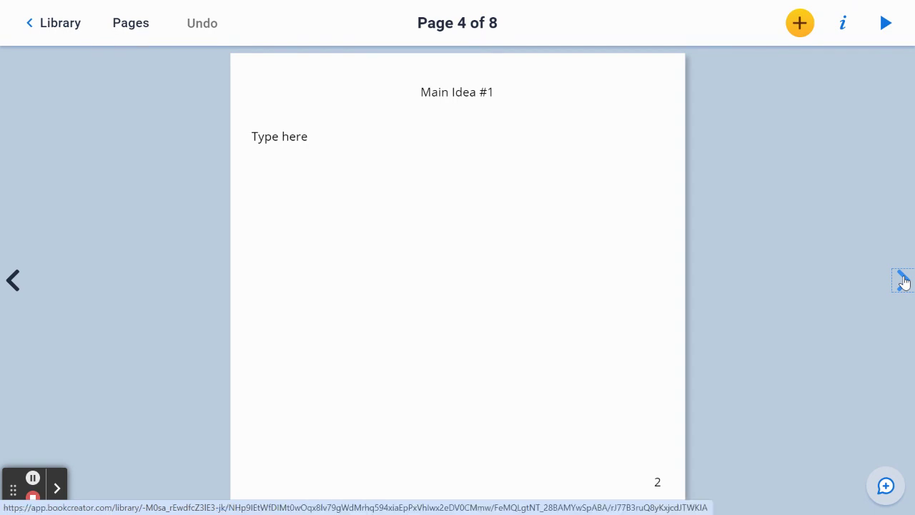
click(902, 279)
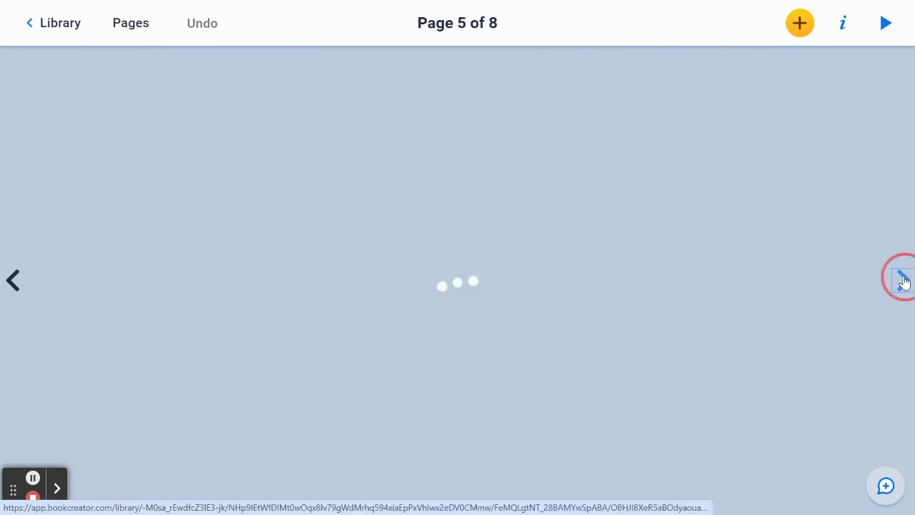
click(902, 279)
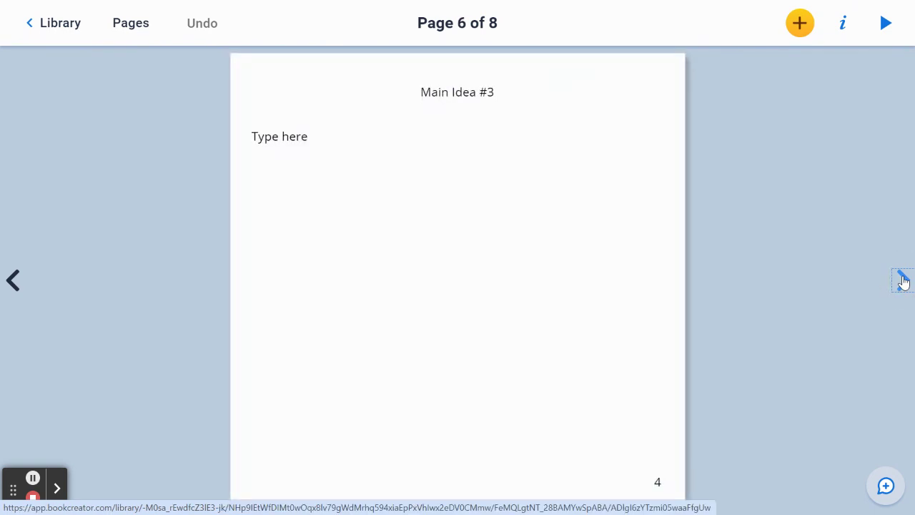
click(902, 280)
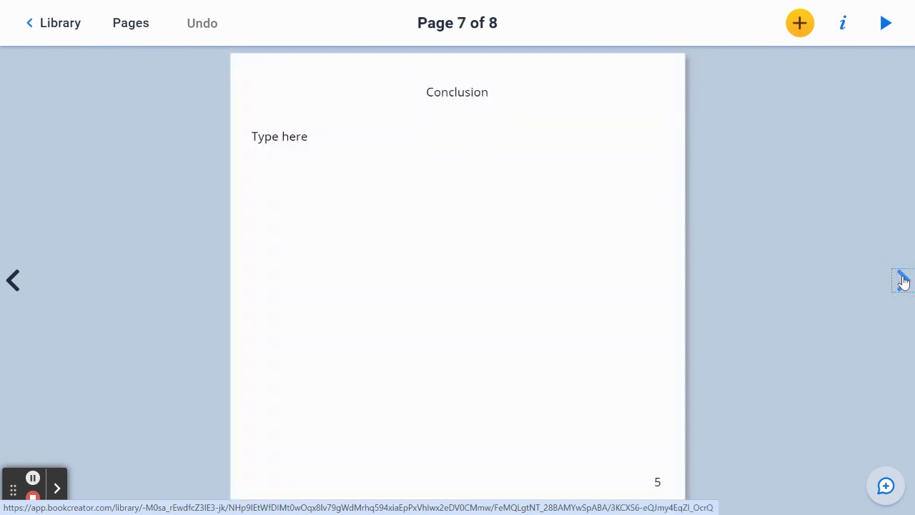
click(902, 280)
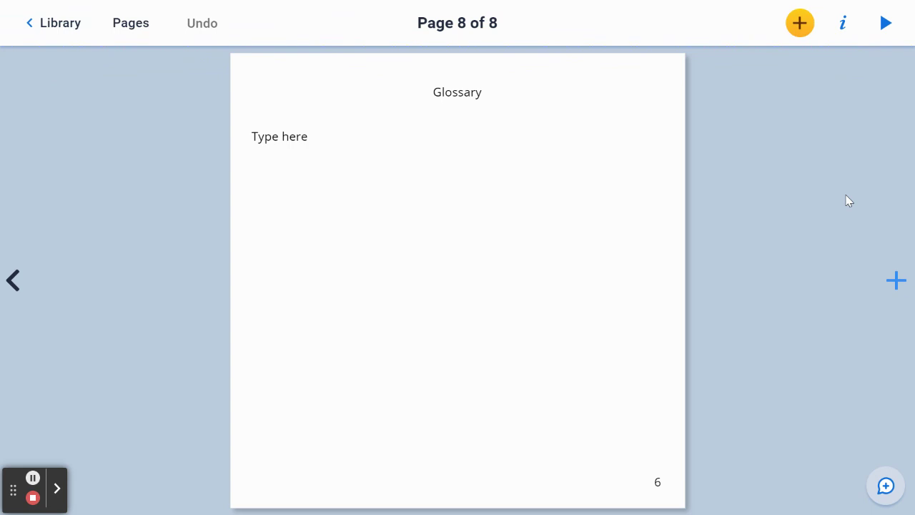
click(14, 282)
click(14, 281)
click(14, 281)
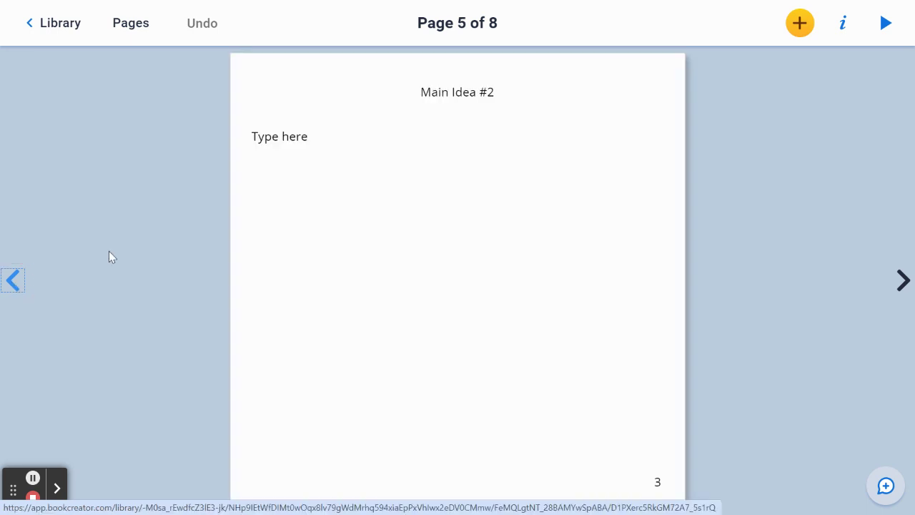
Preview the book in reading mode, go back to its cover and show the overview of all pages
click(889, 30)
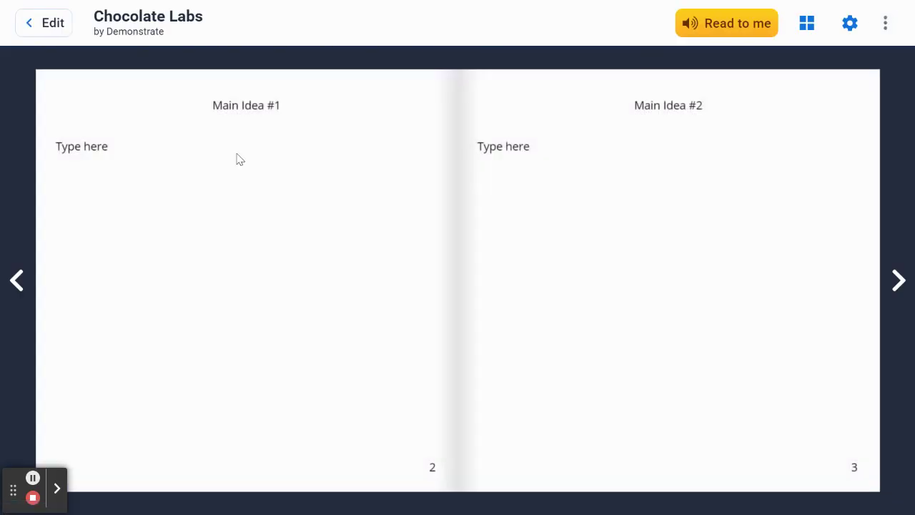
click(16, 280)
click(16, 279)
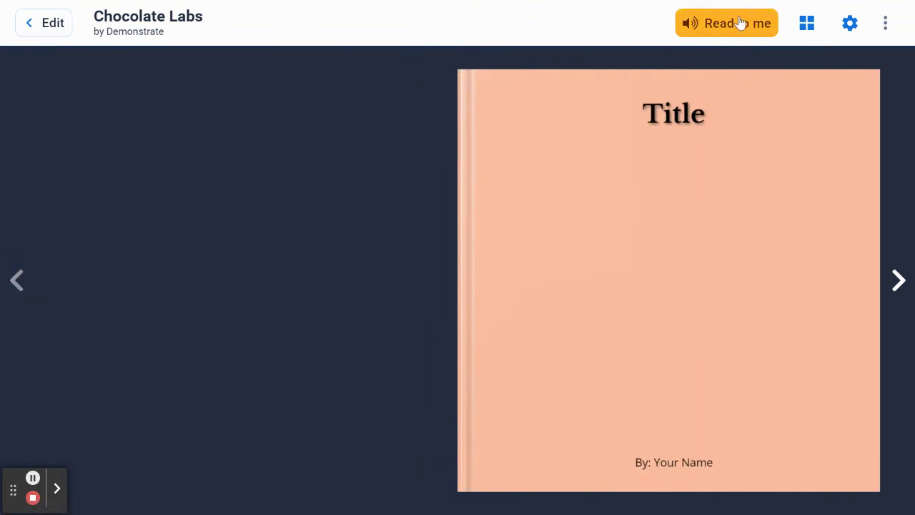
click(808, 24)
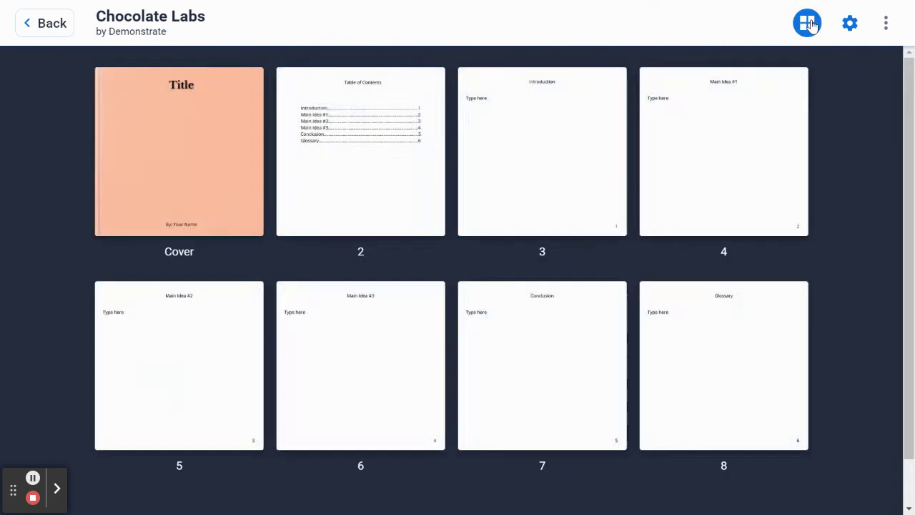
View the book's display and read-aloud settings, and return from the page overview to the cover in reading mode
mouse_move(739, 228)
mouse_move(744, 406)
click(849, 25)
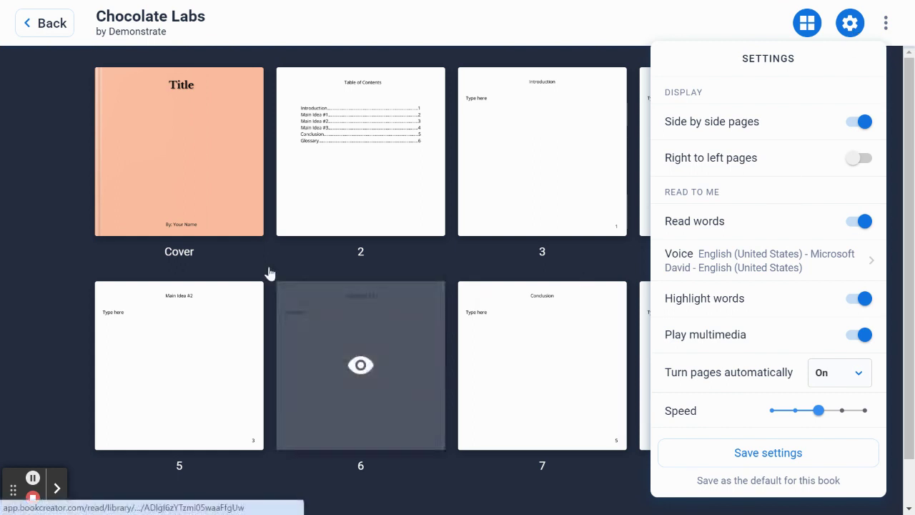
click(50, 33)
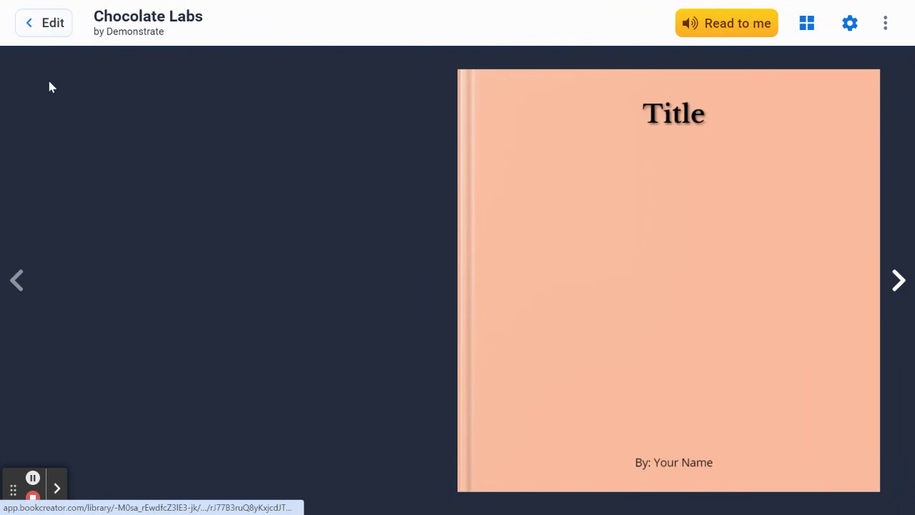
Leave the preview for the editor, return to the library and find the edit option on the Chocolate Labs book
click(52, 24)
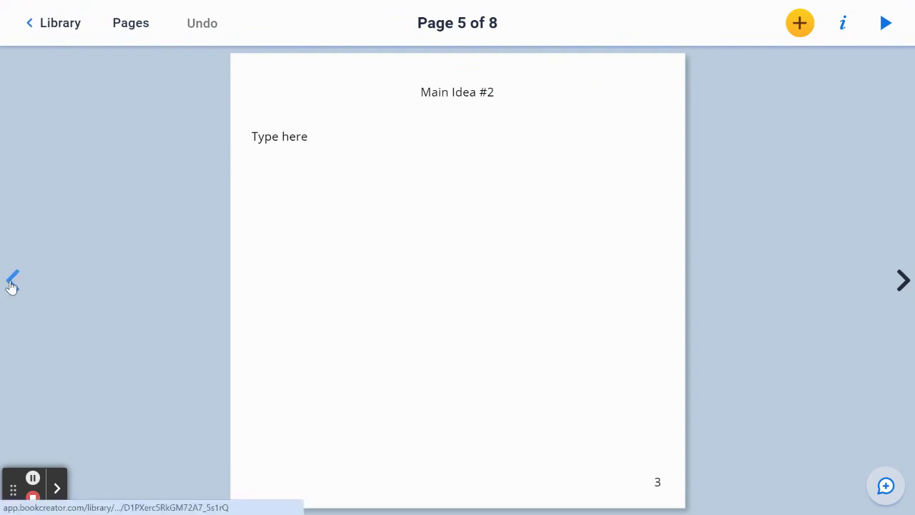
click(60, 23)
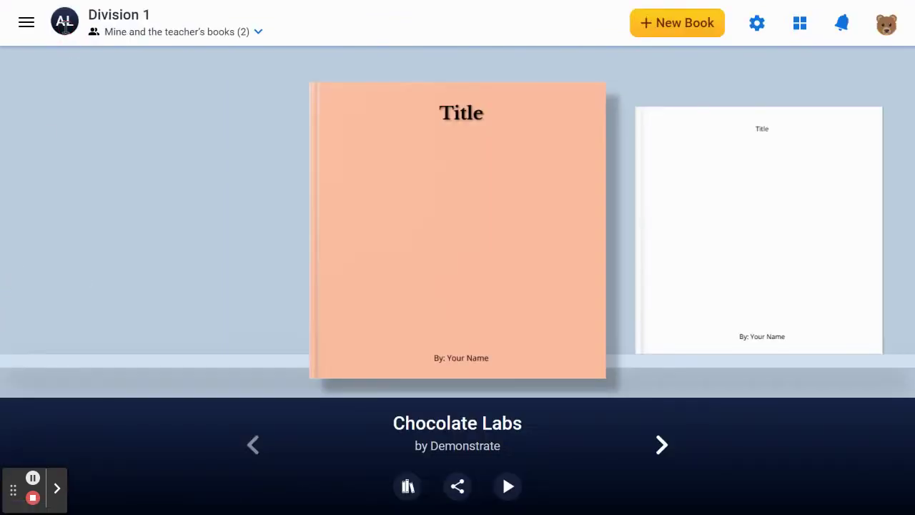
mouse_move(497, 365)
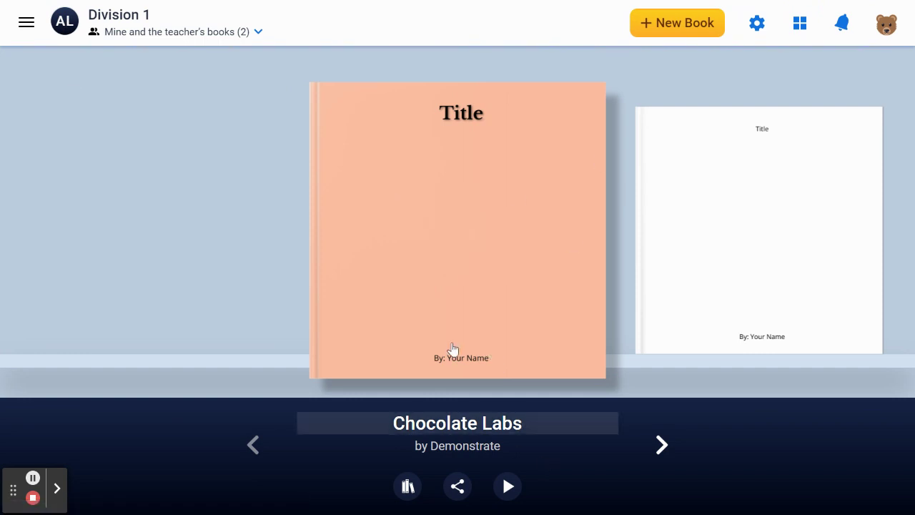
mouse_move(458, 241)
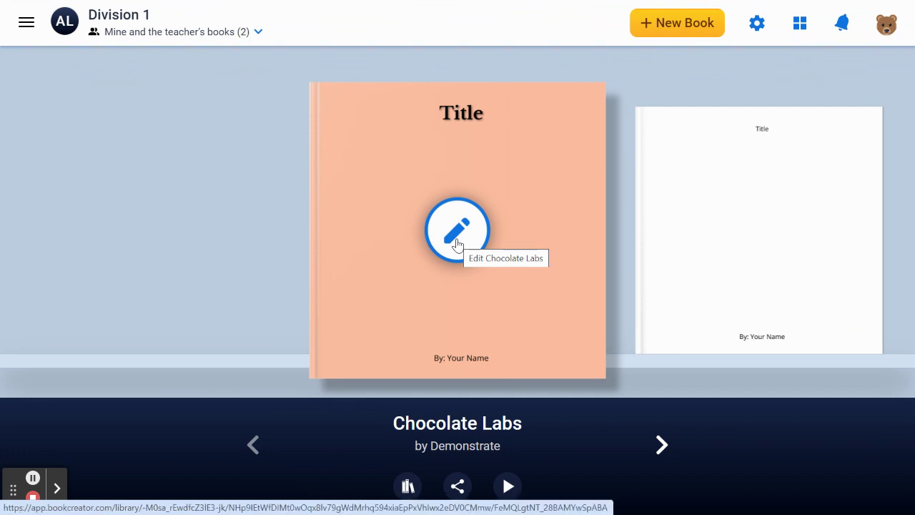